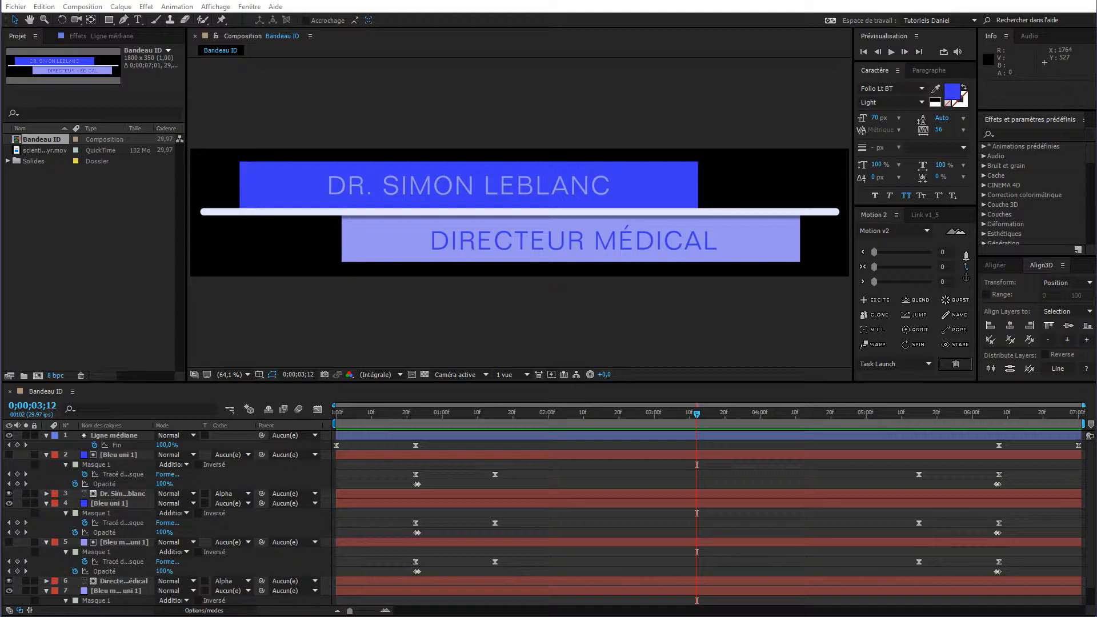
Check the banner's bar masks and preview its animation up to frame 0;00;03;06.
{"action": "left_click", "coordinate": [121, 596]}
{"action": "left_click", "coordinate": [127, 511]}
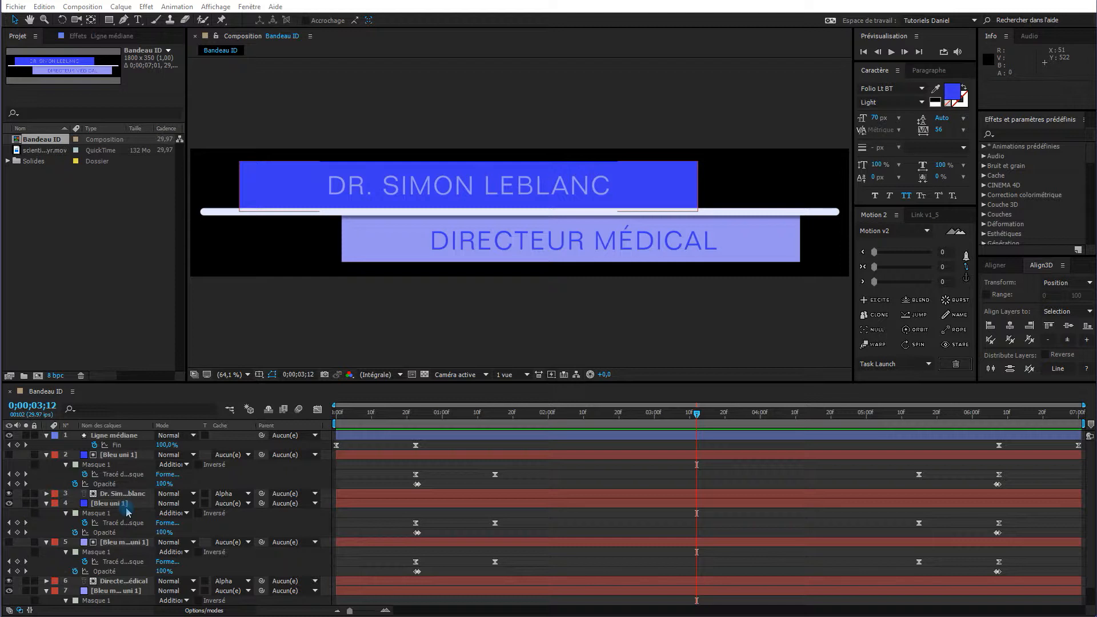
{"action": "key", "text": "ctrl+shift+a"}
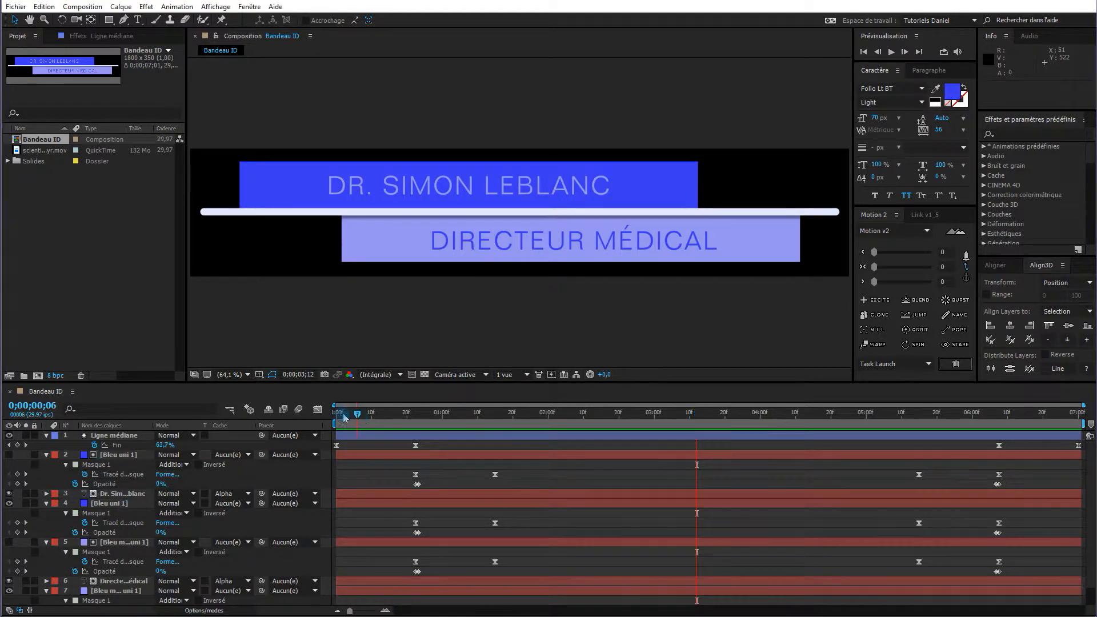
{"action": "left_click", "coordinate": [337, 416]}
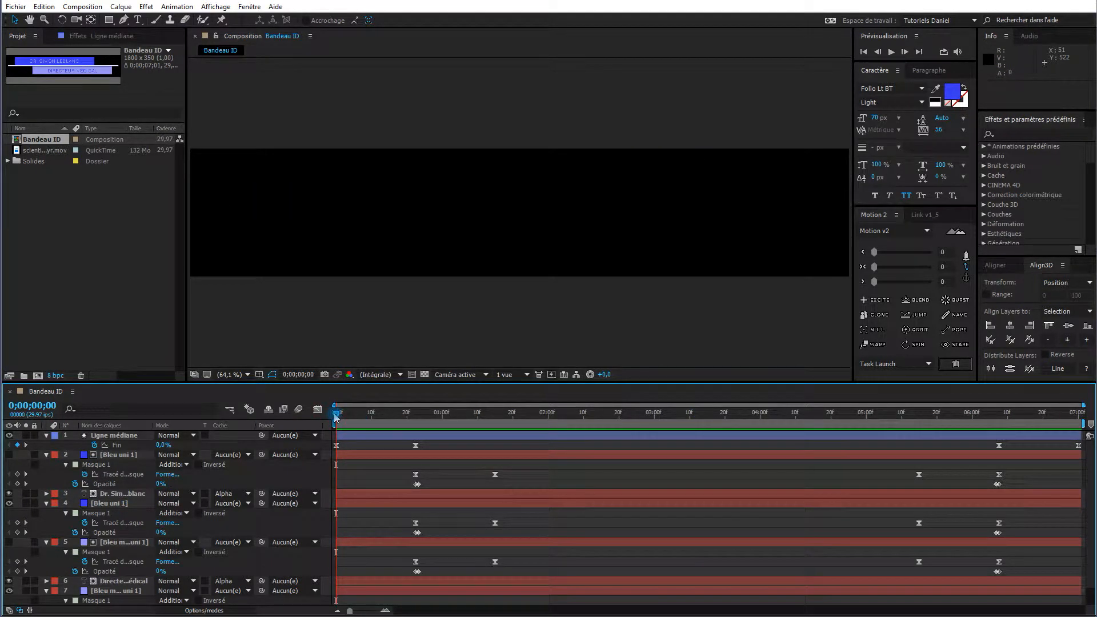
{"action": "key", "text": "space"}
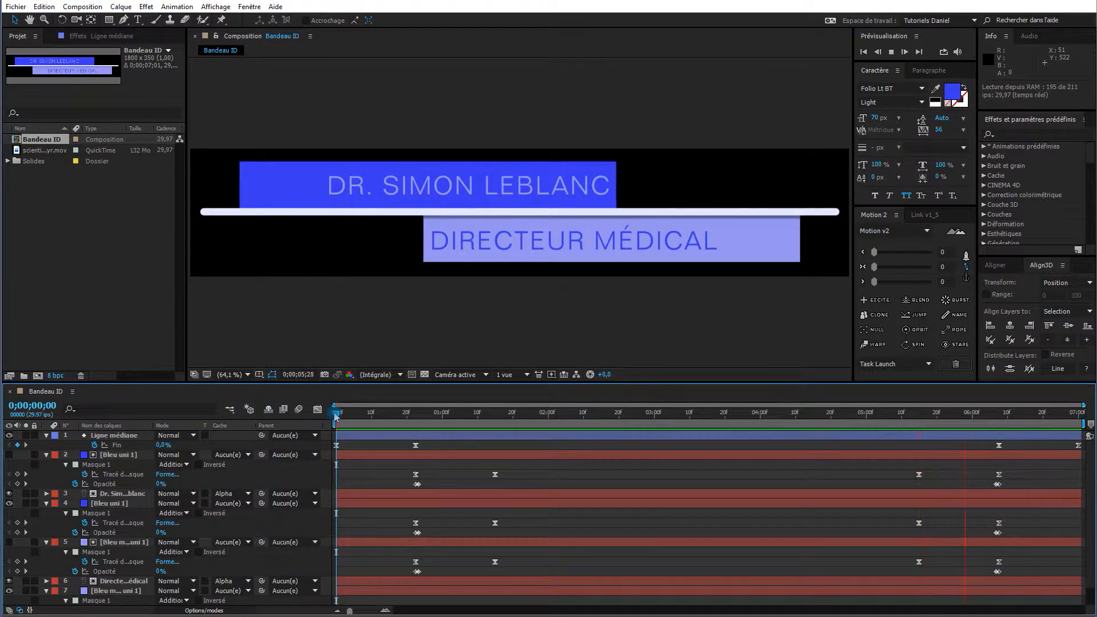
{"action": "key", "text": "space"}
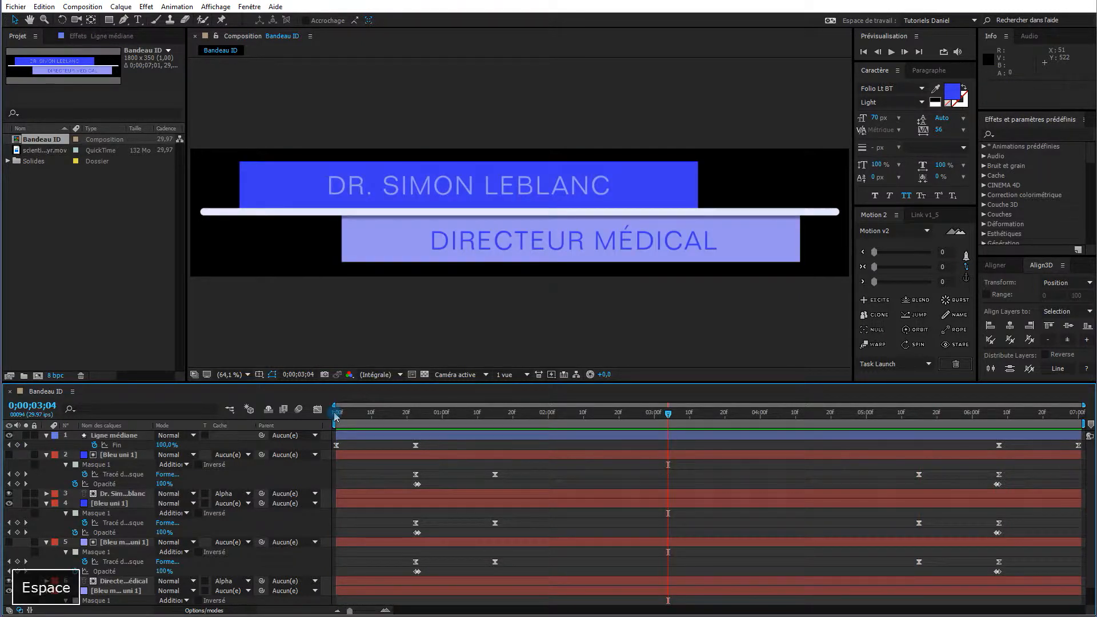
{"action": "left_click_drag", "start_coordinate": [669, 420], "coordinate": [676, 419]}
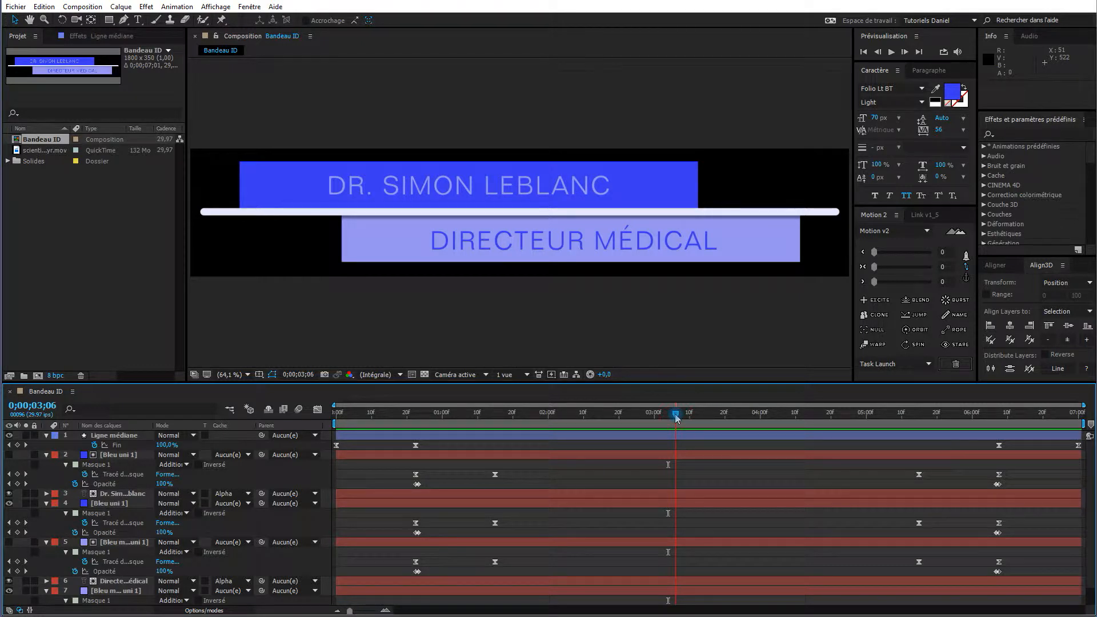
{"action": "left_click", "coordinate": [116, 452]}
Tick Modèle in Bandeau ID's advanced composition settings and confirm with OK.
{"action": "left_click", "coordinate": [85, 8]}
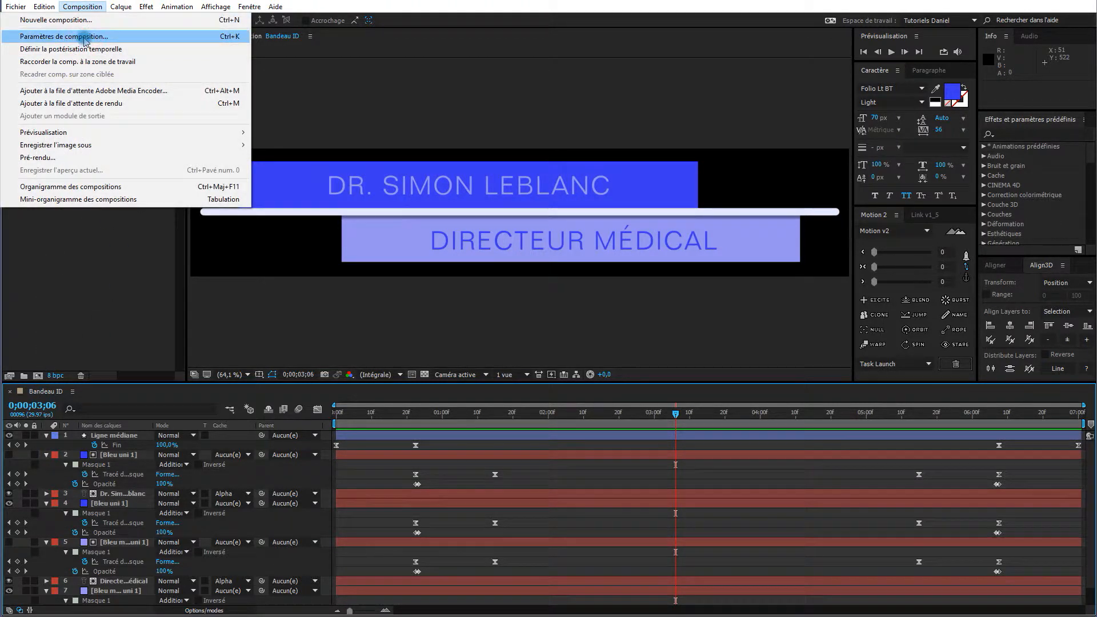
{"action": "left_click", "coordinate": [84, 36]}
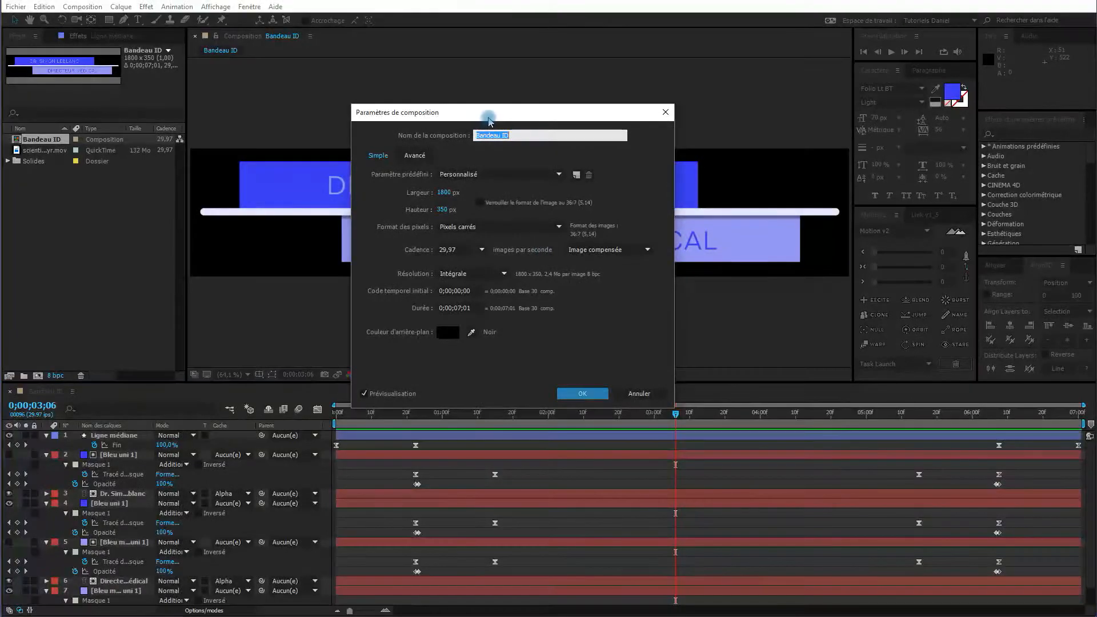
{"action": "left_click_drag", "start_coordinate": [488, 114], "coordinate": [509, 119]}
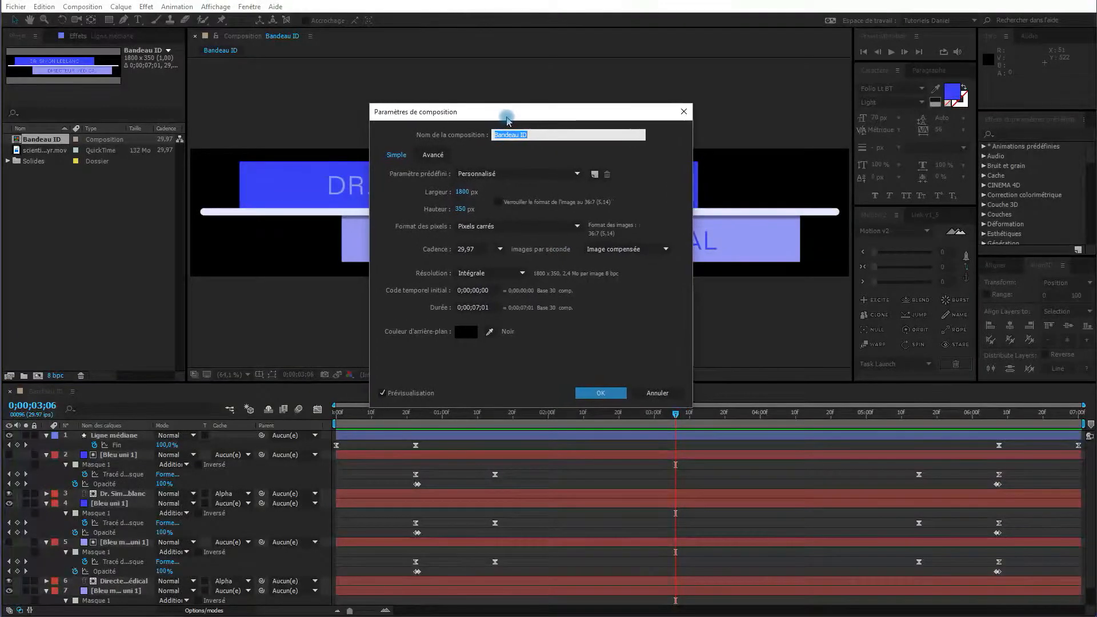
{"action": "left_click", "coordinate": [433, 157]}
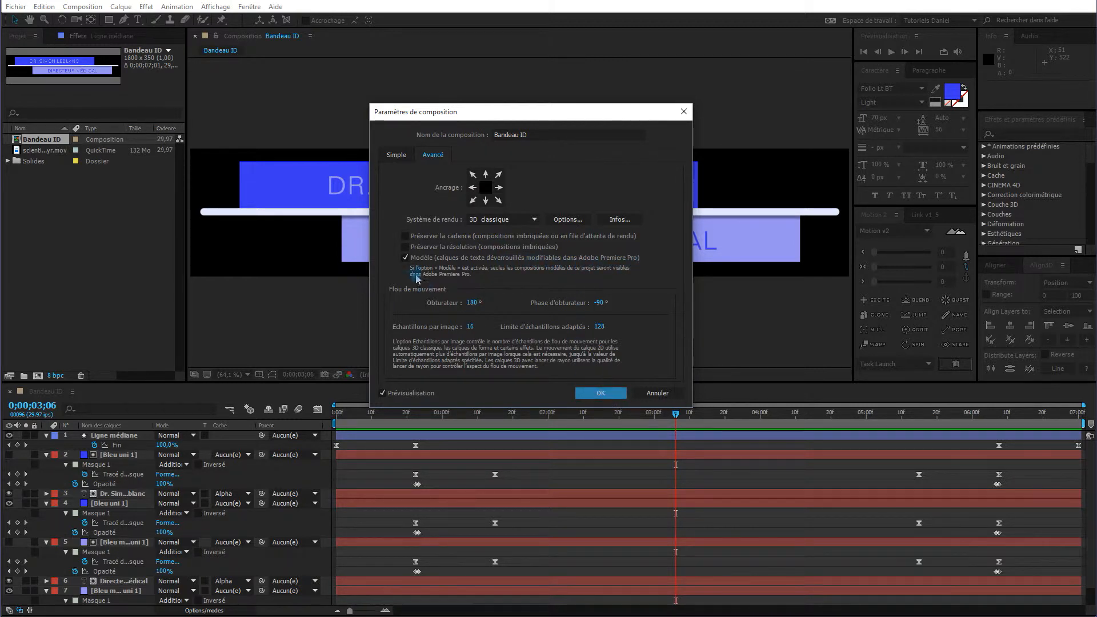
{"action": "left_click", "coordinate": [598, 396]}
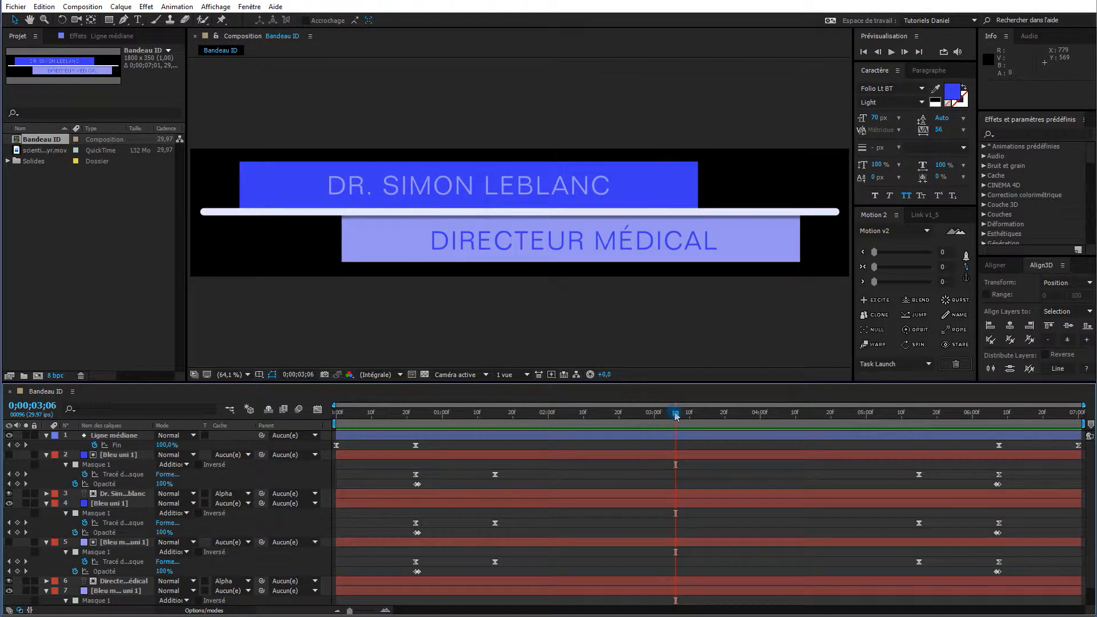
Step the banner back slightly, switch to Premiere Pro and scrub Séquence 01 before the lower third.
{"action": "mouse_move", "coordinate": [676, 414]}
{"action": "left_mouse_down"}
{"action": "mouse_move", "coordinate": [654, 426]}
{"action": "mouse_move", "coordinate": [658, 414]}
{"action": "left_mouse_up"}
{"action": "key", "text": "alt+Tab"}
{"action": "left_click_drag", "start_coordinate": [576, 405], "coordinate": [730, 409]}
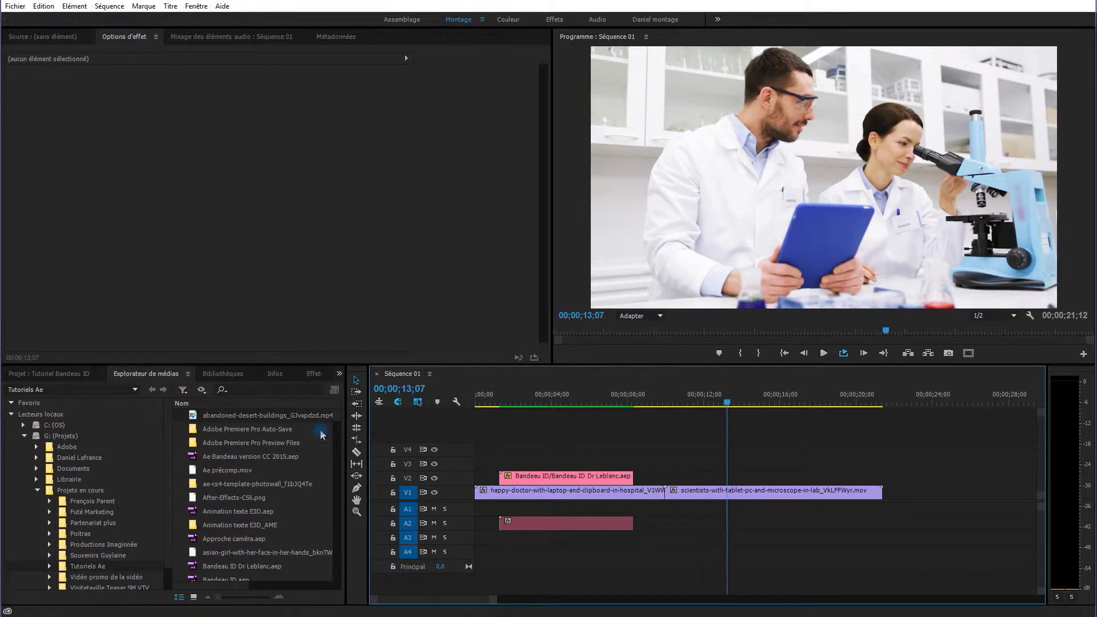
Show the four Project items, inspect the V2 Bandeau ID clip's scale 60 motion, then select its item.
{"action": "left_click", "coordinate": [61, 376]}
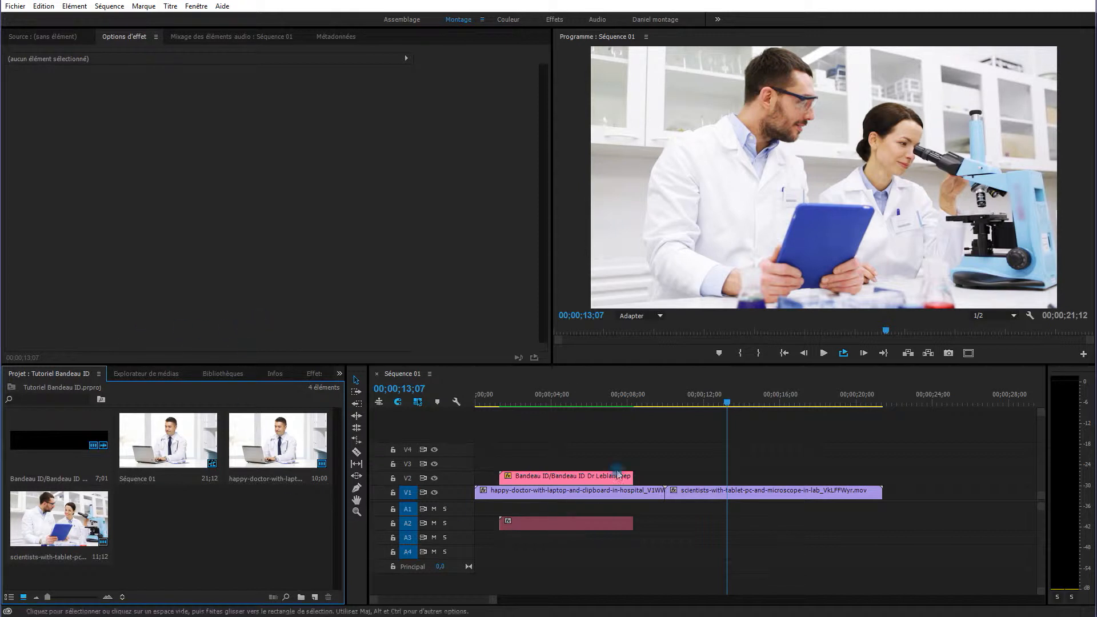
{"action": "left_click", "coordinate": [570, 477]}
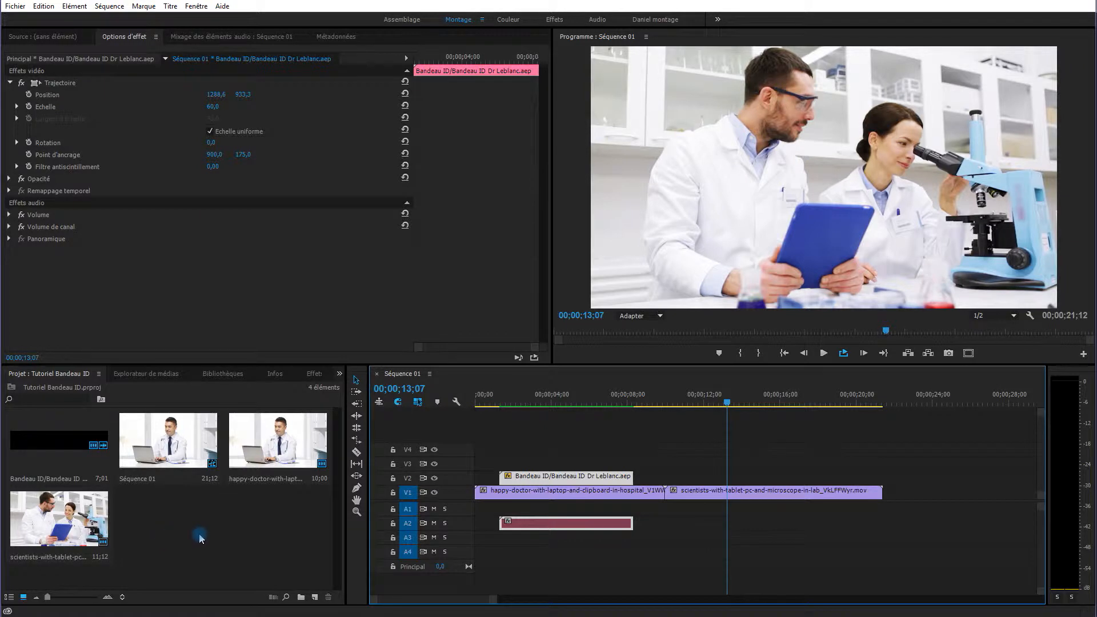
{"action": "left_click", "coordinate": [55, 446]}
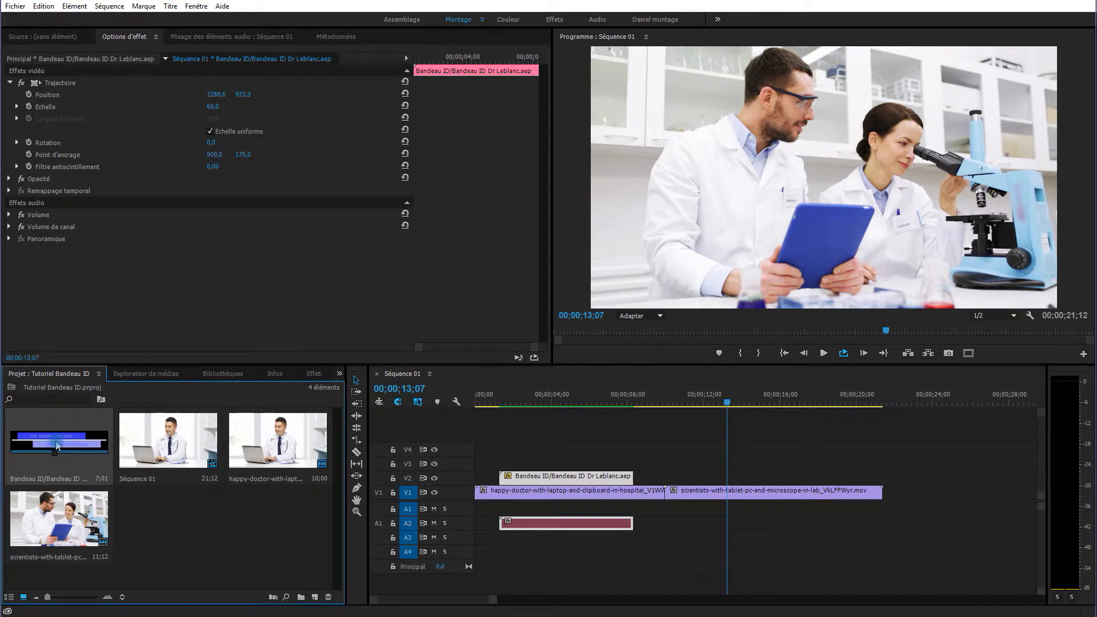
Copy and paste the Bandeau ID item, replacing the doctor's name in the copy with the new person's name.
{"action": "key", "text": "ctrl+c"}
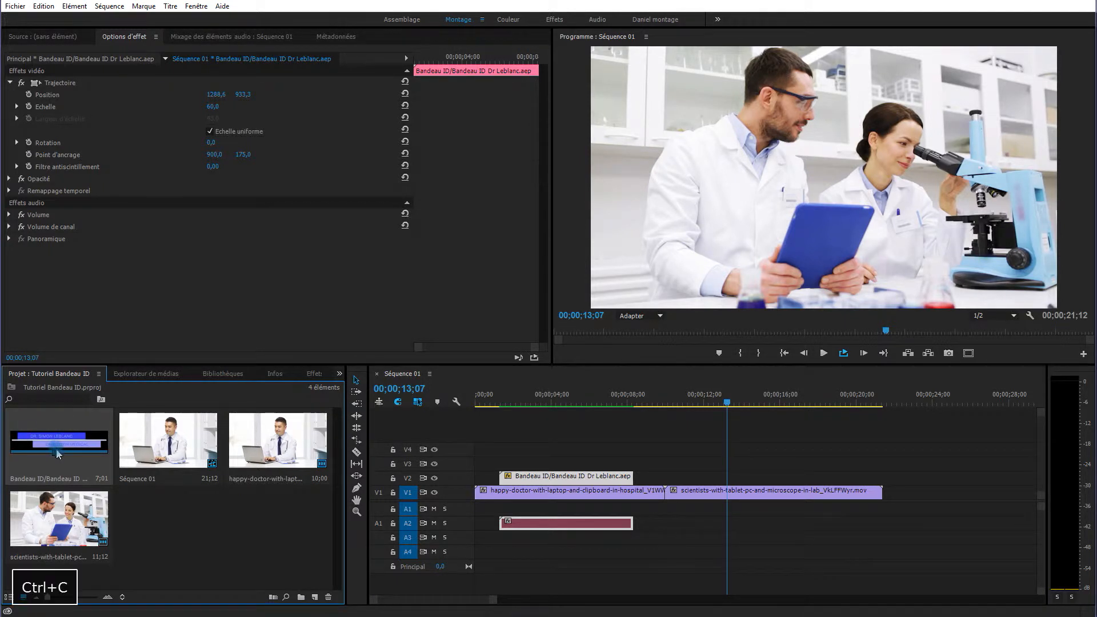
{"action": "key", "text": "ctrl+v"}
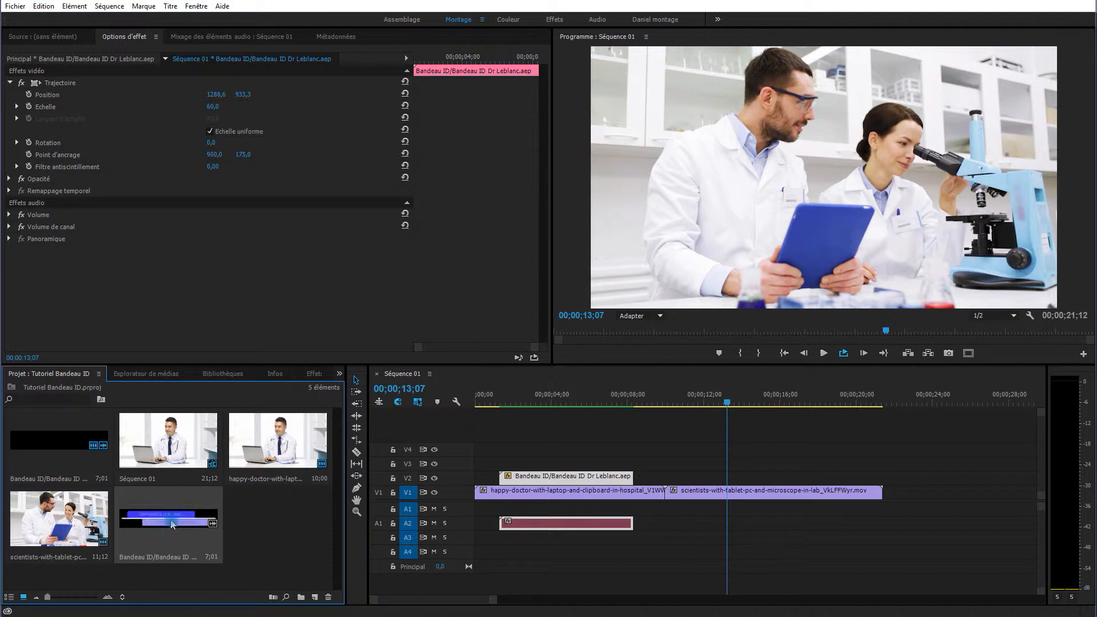
{"action": "left_click", "coordinate": [167, 559]}
{"action": "left_click", "coordinate": [157, 557]}
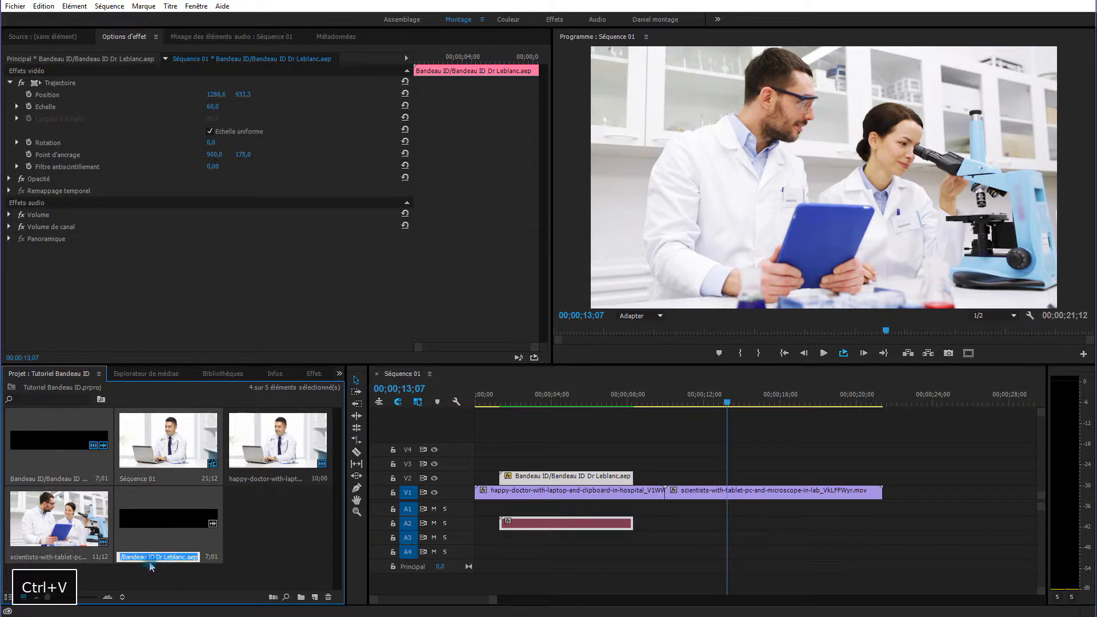
{"action": "left_click_drag", "start_coordinate": [156, 557], "coordinate": [187, 558]}
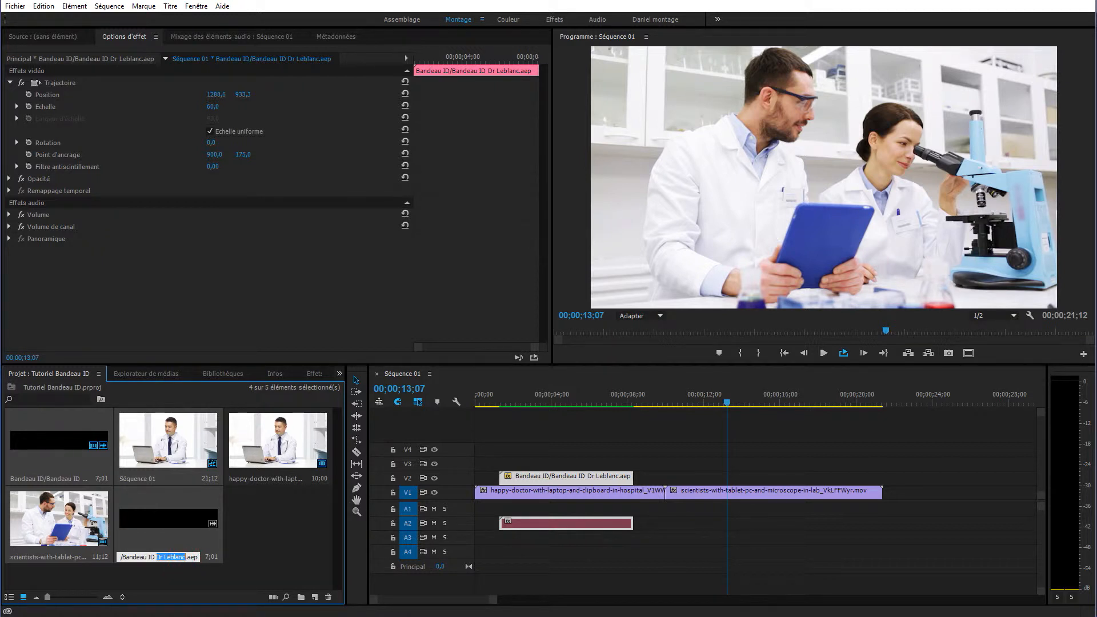
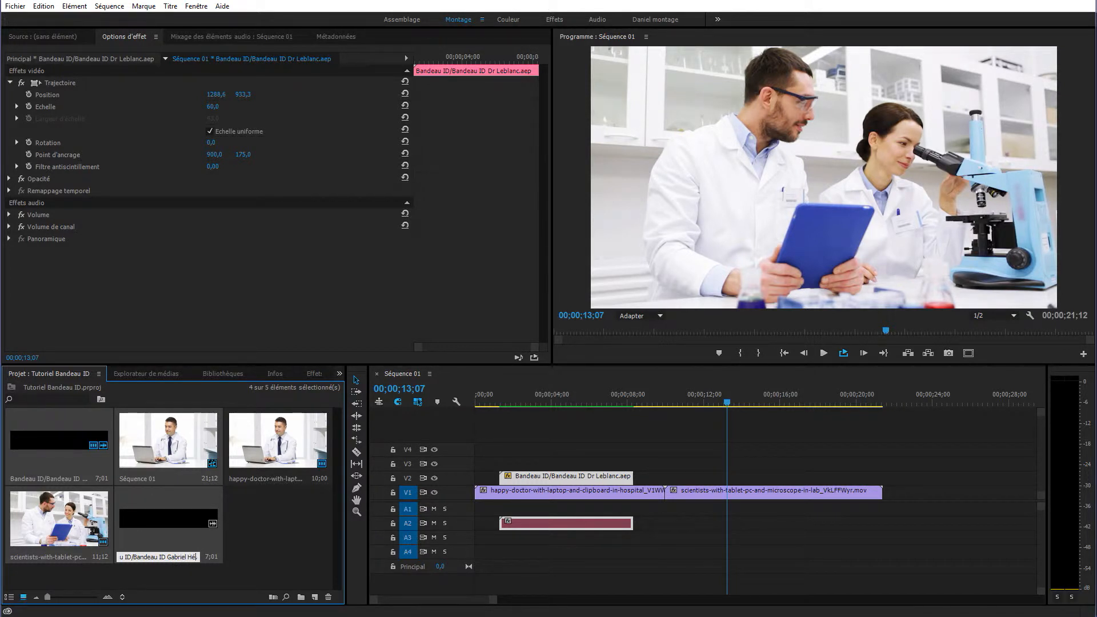
Drop the renamed Bandeau ID copy onto V2 above the microscope footage and select the clip.
{"action": "left_click", "coordinate": [249, 537]}
{"action": "left_click", "coordinate": [171, 518]}
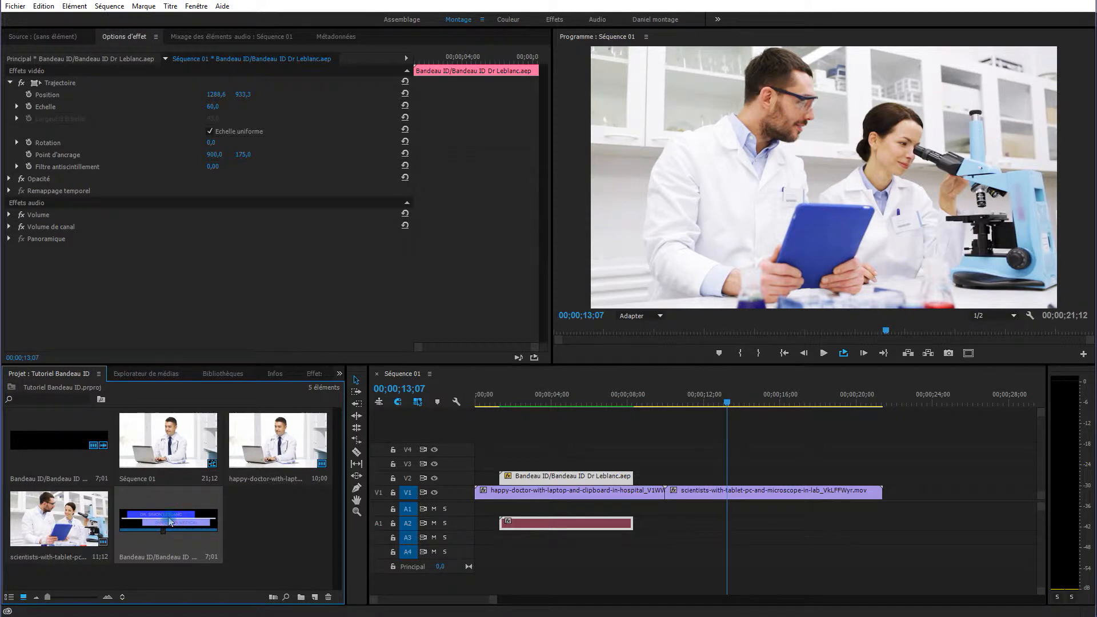
{"action": "left_click_drag", "start_coordinate": [170, 521], "coordinate": [688, 481]}
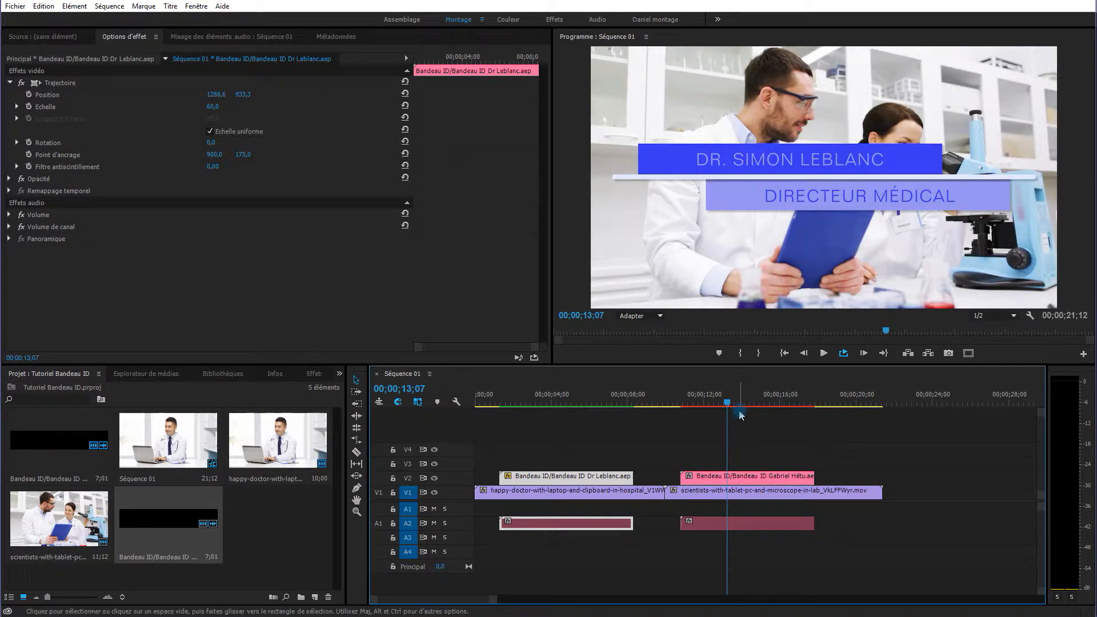
{"action": "left_click_drag", "start_coordinate": [730, 407], "coordinate": [716, 404]}
{"action": "left_click", "coordinate": [722, 479]}
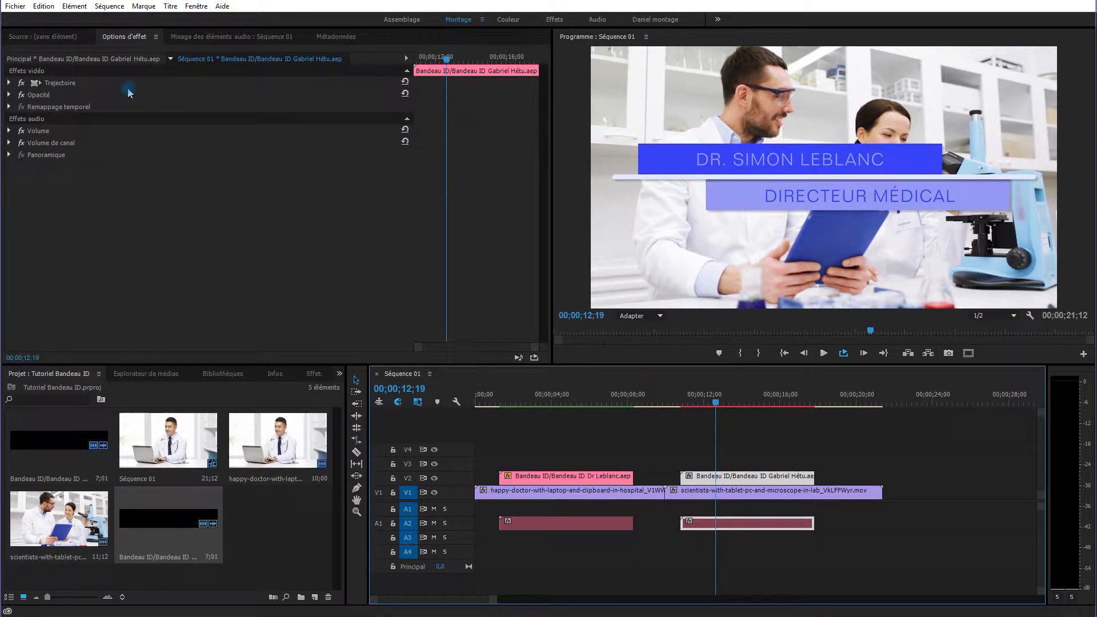
In the master clip's text fields, enter the new person's name and the title 'Technicien laboratoire'.
{"action": "left_click", "coordinate": [85, 60]}
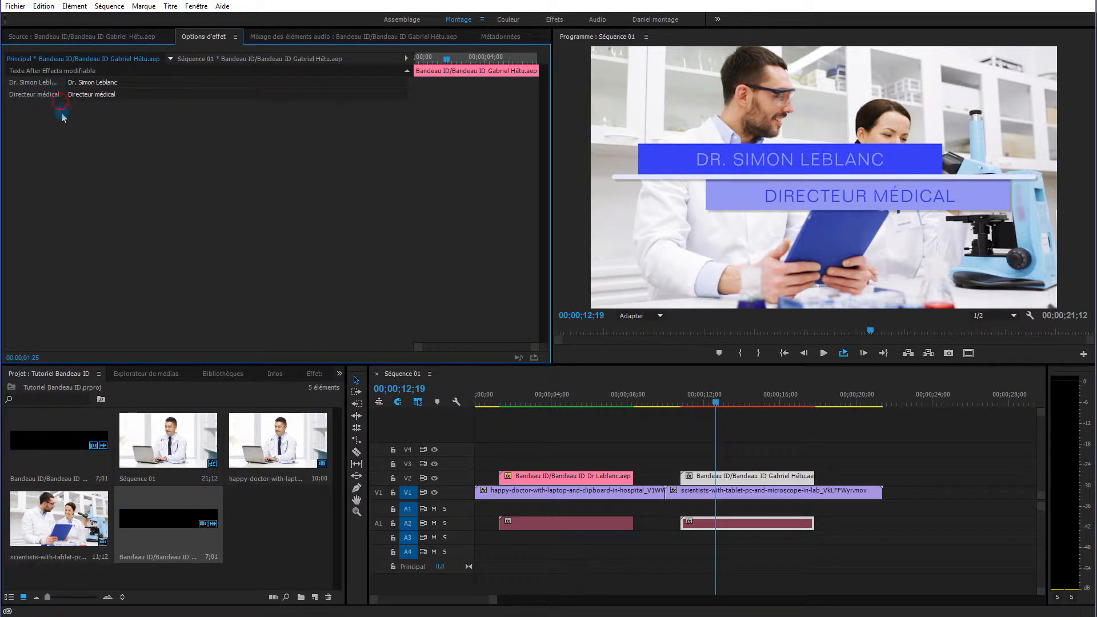
{"action": "left_click", "coordinate": [122, 82]}
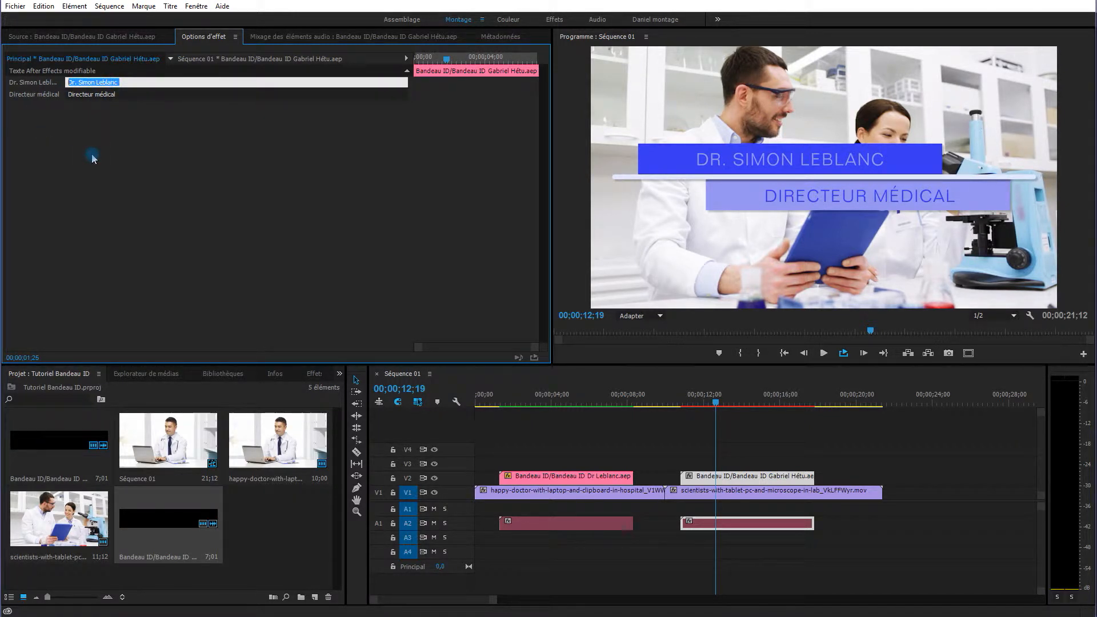
{"action": "key", "text": "Tab"}
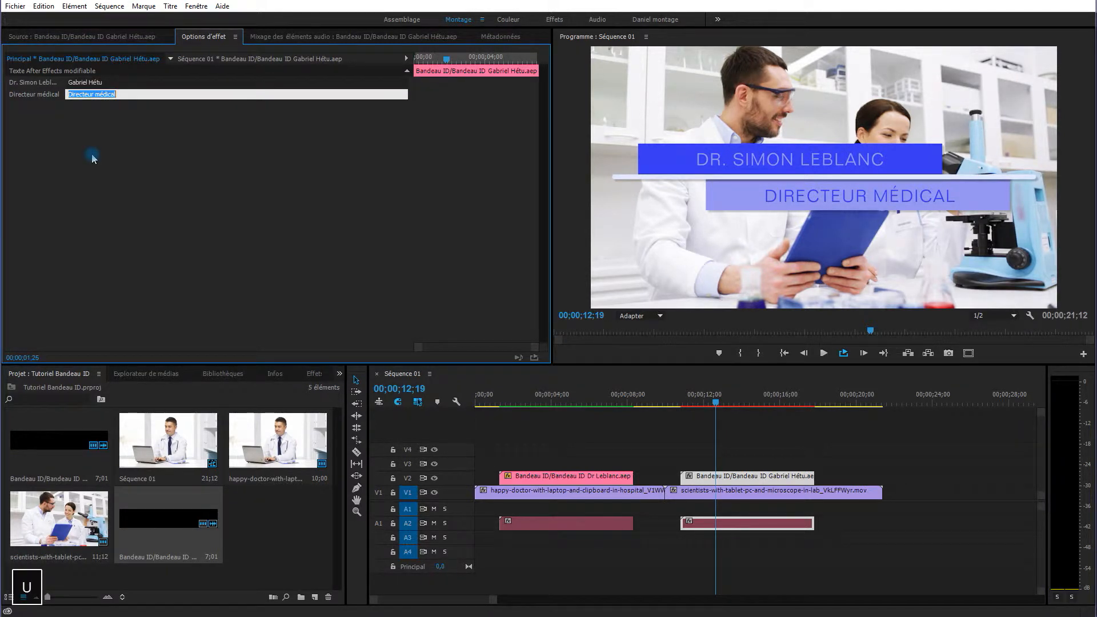
{"action": "type", "text": "T"}
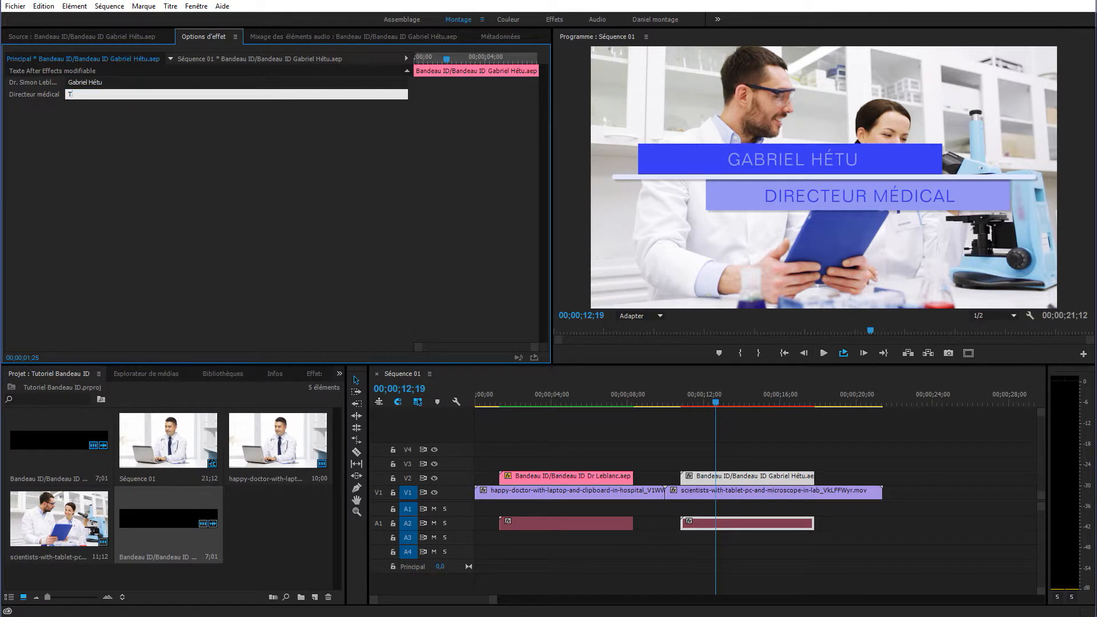
{"action": "type", "text": "echnicien  la"}
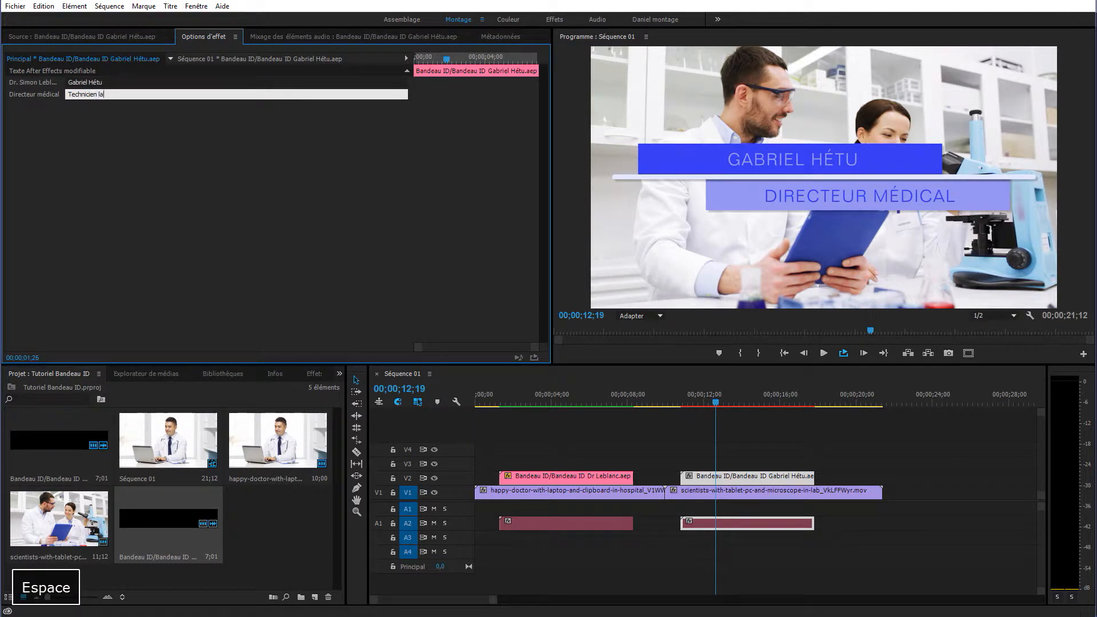
{"action": "type", "text": "boratoire"}
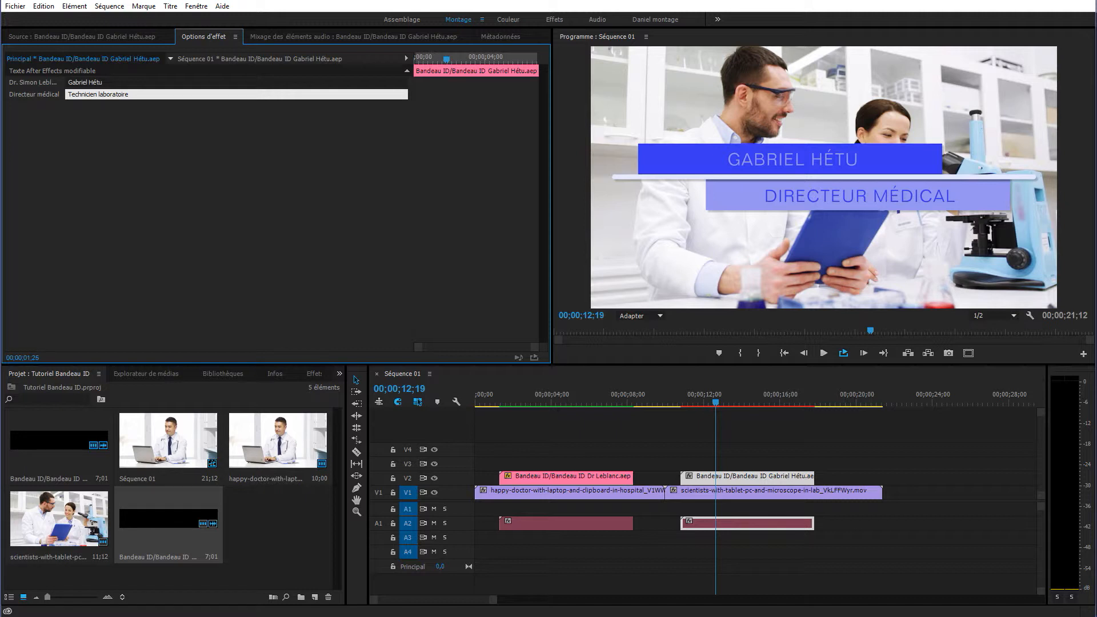
{"action": "left_click", "coordinate": [92, 156]}
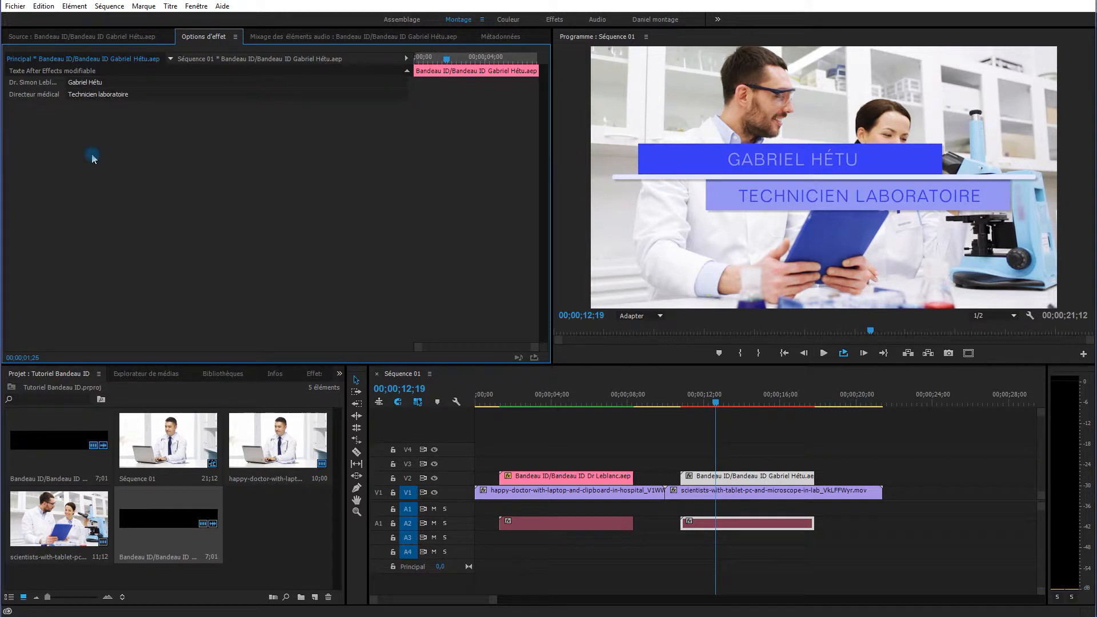
{"action": "key", "text": "Return"}
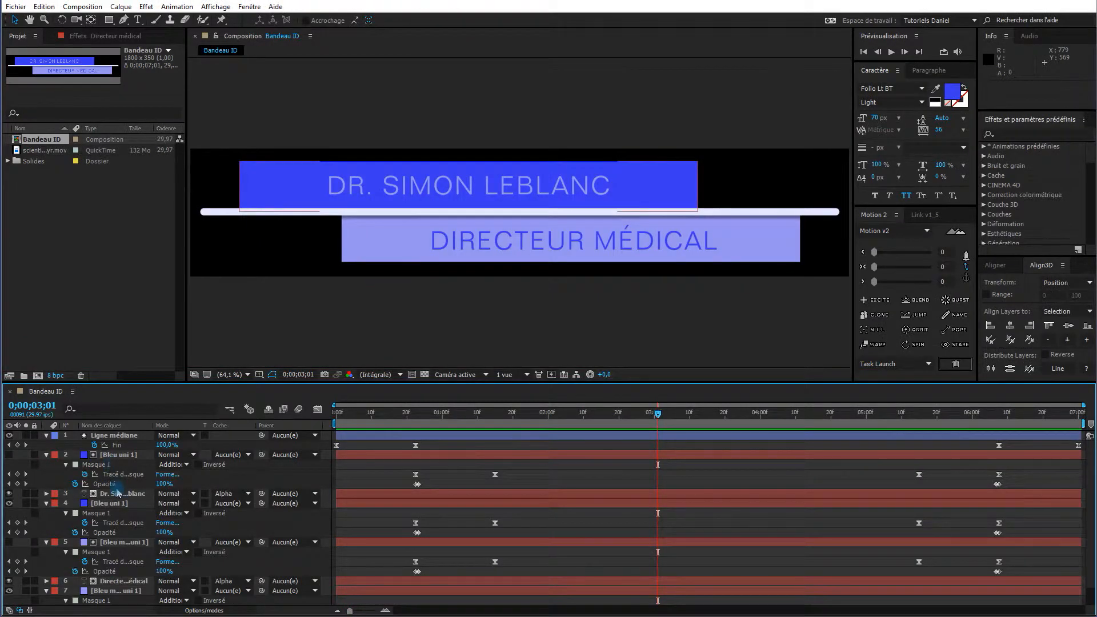
In After Effects, select the doctor's name text layer and bring up the Paragraphe panel.
{"action": "left_click", "coordinate": [468, 184]}
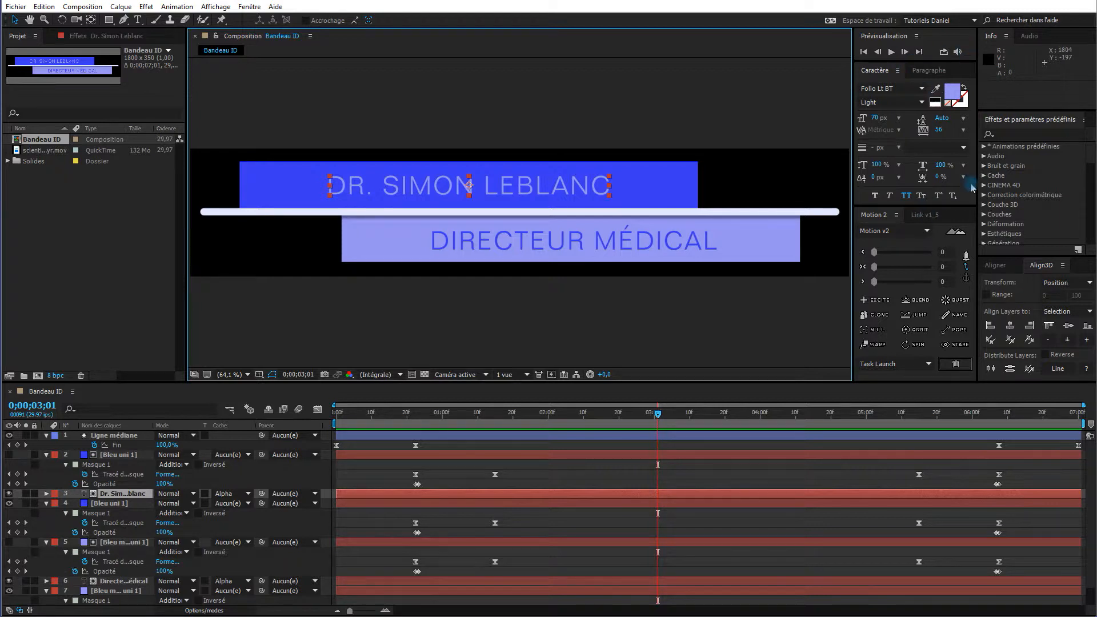
{"action": "left_click", "coordinate": [938, 74]}
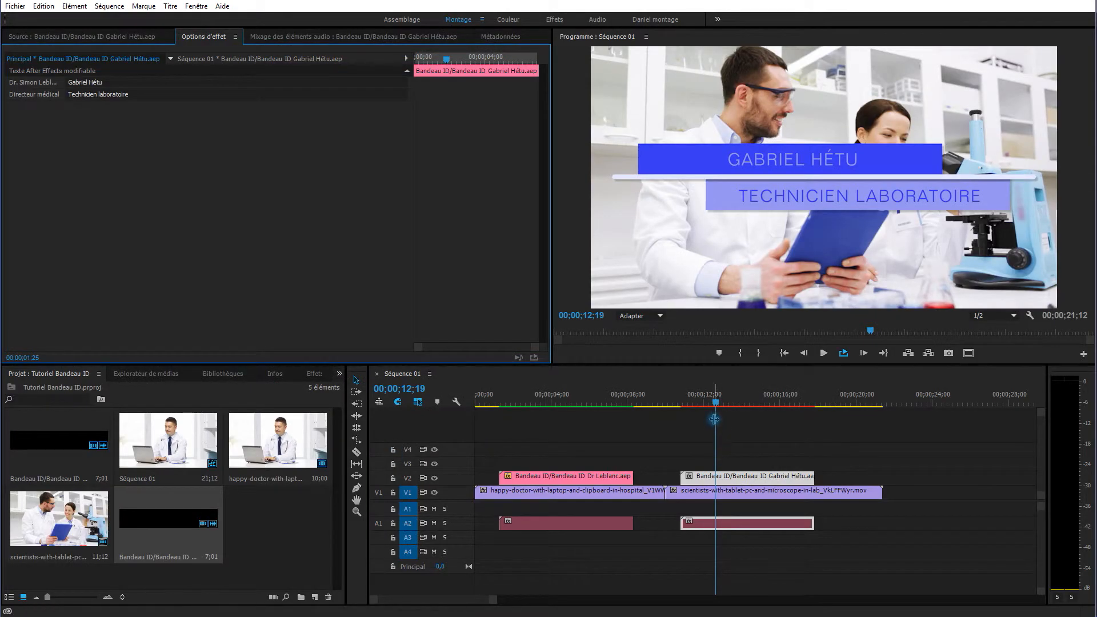
At 00;00;14;08, set the second lower-third's Trajectoire Echelle to 50.
{"action": "mouse_move", "coordinate": [718, 406]}
{"action": "left_mouse_down"}
{"action": "mouse_move", "coordinate": [767, 405]}
{"action": "mouse_move", "coordinate": [727, 405]}
{"action": "left_mouse_up"}
{"action": "left_click", "coordinate": [743, 407]}
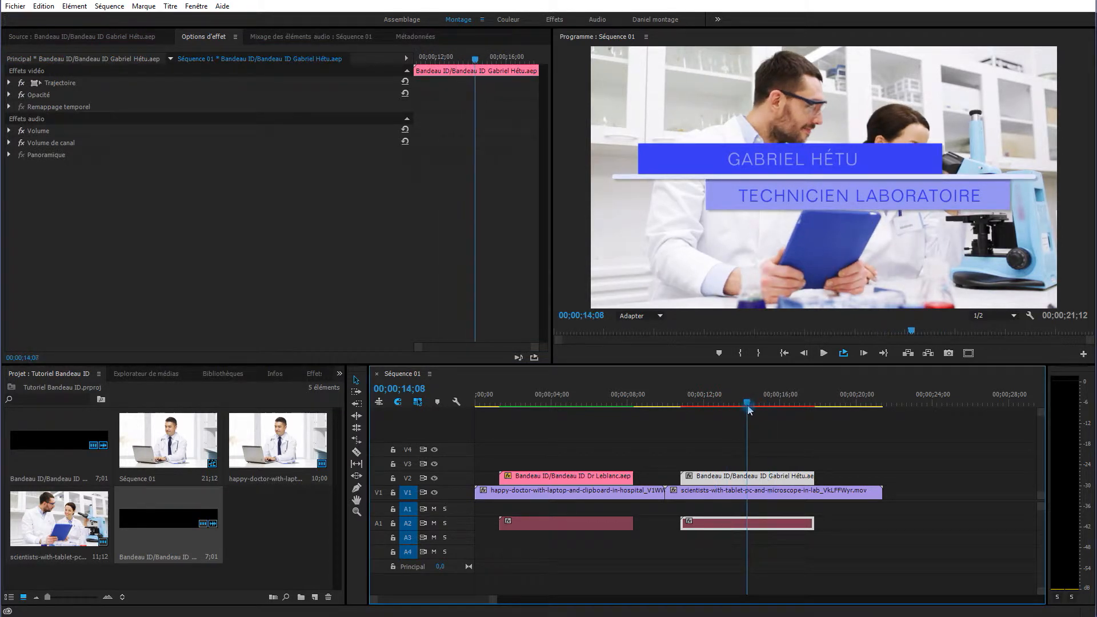
{"action": "left_click", "coordinate": [9, 83]}
{"action": "left_click", "coordinate": [215, 108]}
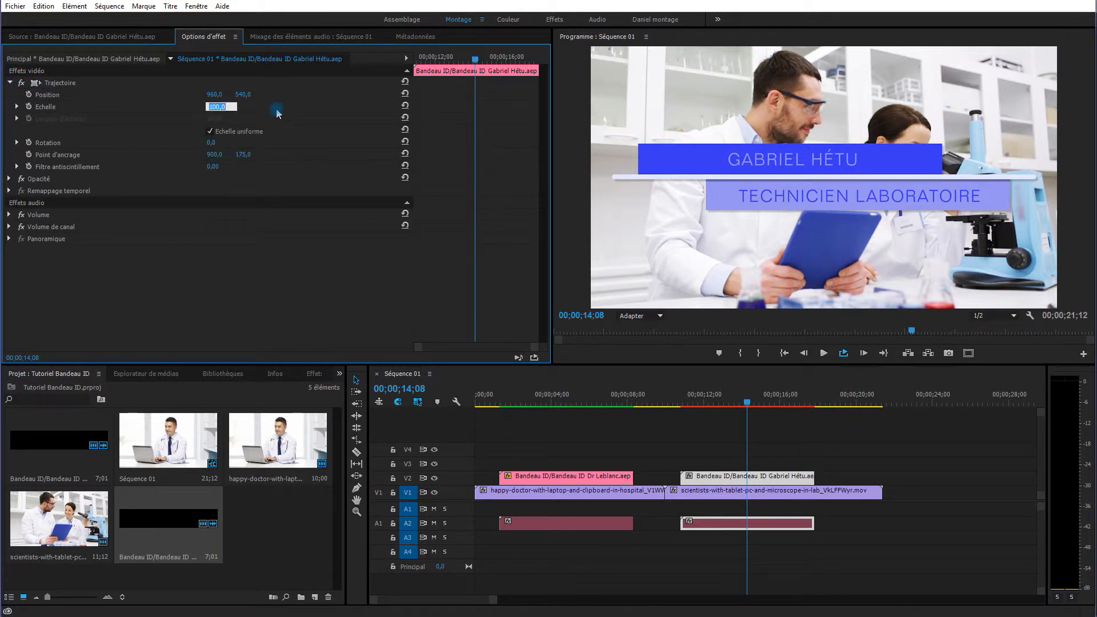
{"action": "type", "text": "50"}
{"action": "key", "text": "Return"}
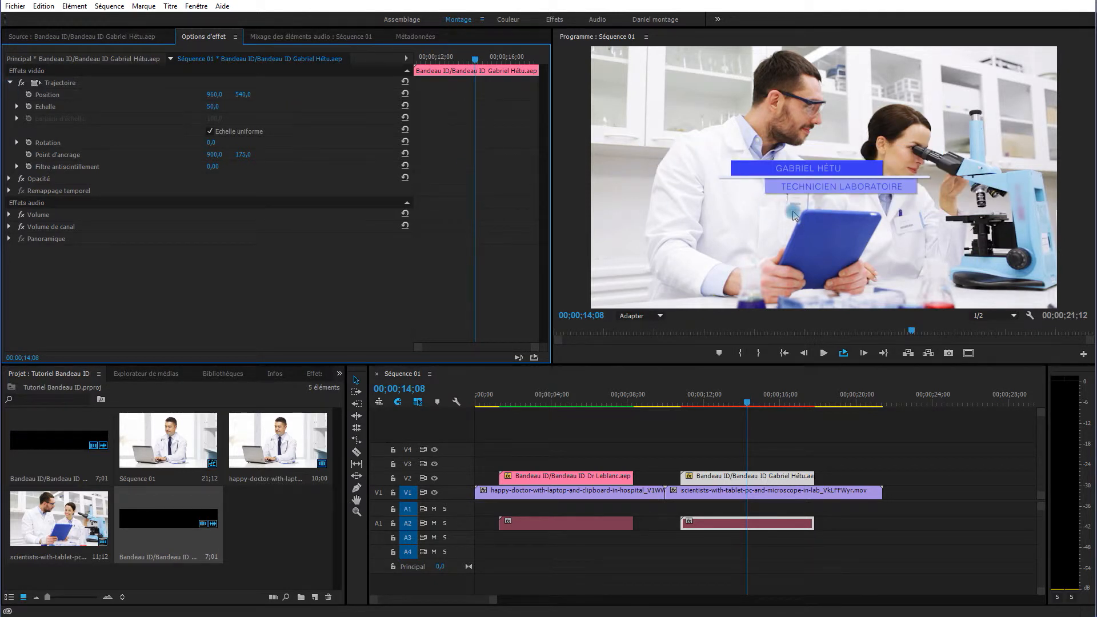
Drag the title down-left over the lab footage to position 545,9 / 881,2.
{"action": "left_click", "coordinate": [90, 83]}
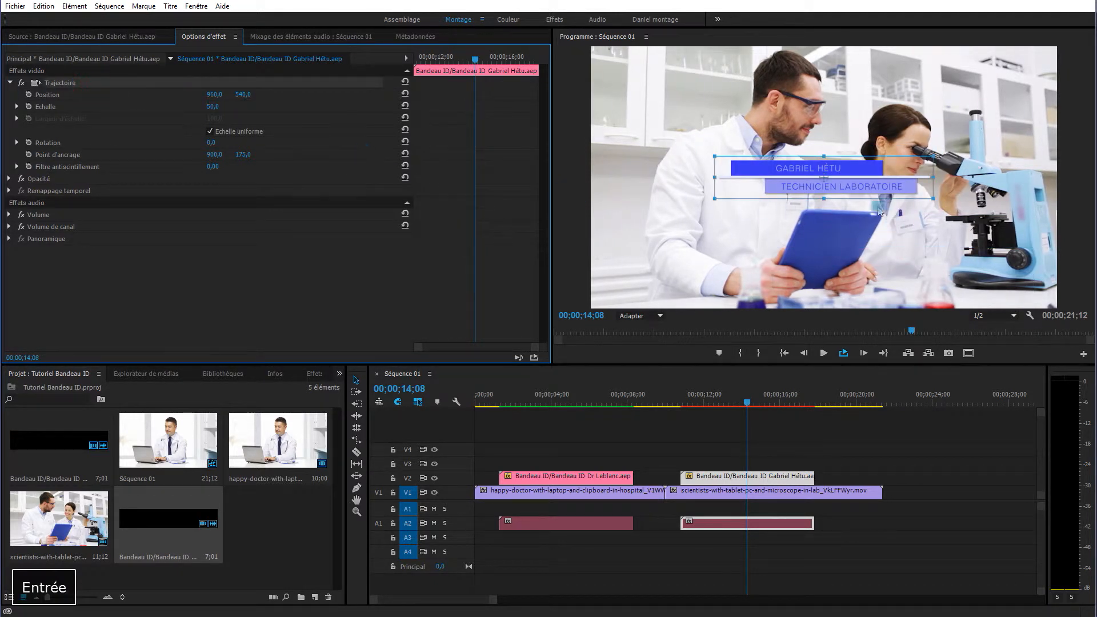
{"action": "left_click_drag", "start_coordinate": [840, 192], "coordinate": [750, 265]}
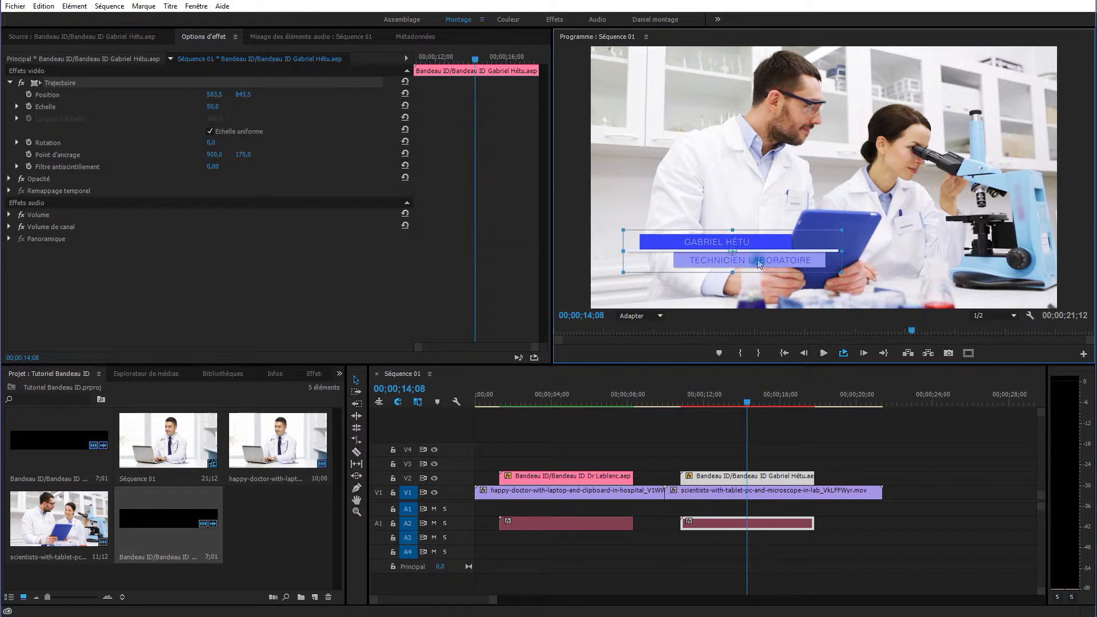
{"action": "left_click_drag", "start_coordinate": [759, 265], "coordinate": [749, 273]}
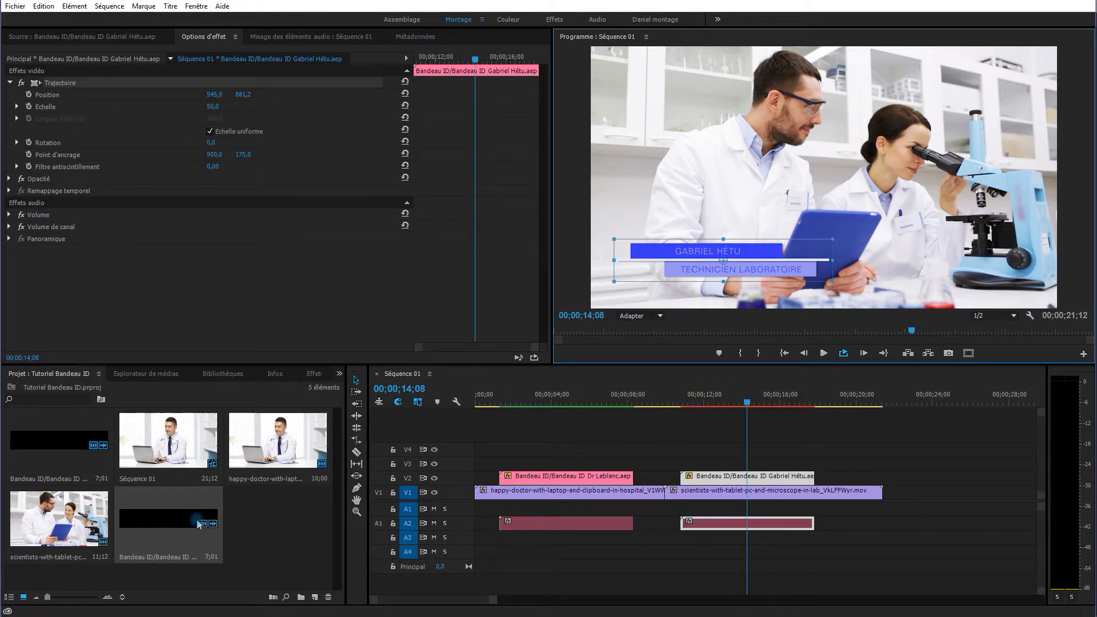
Paste another Bandeau ID copy, place it on V2 at 00;00;20;00 and select it.
{"action": "left_click", "coordinate": [174, 523]}
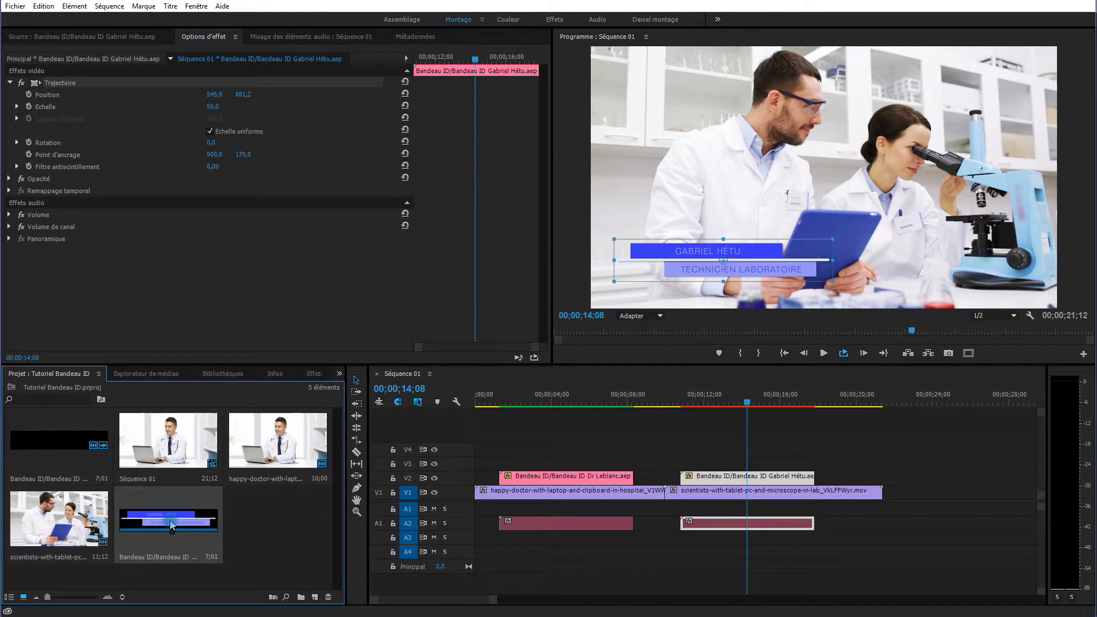
{"action": "left_click", "coordinate": [176, 540]}
{"action": "key", "text": "ctrl+v"}
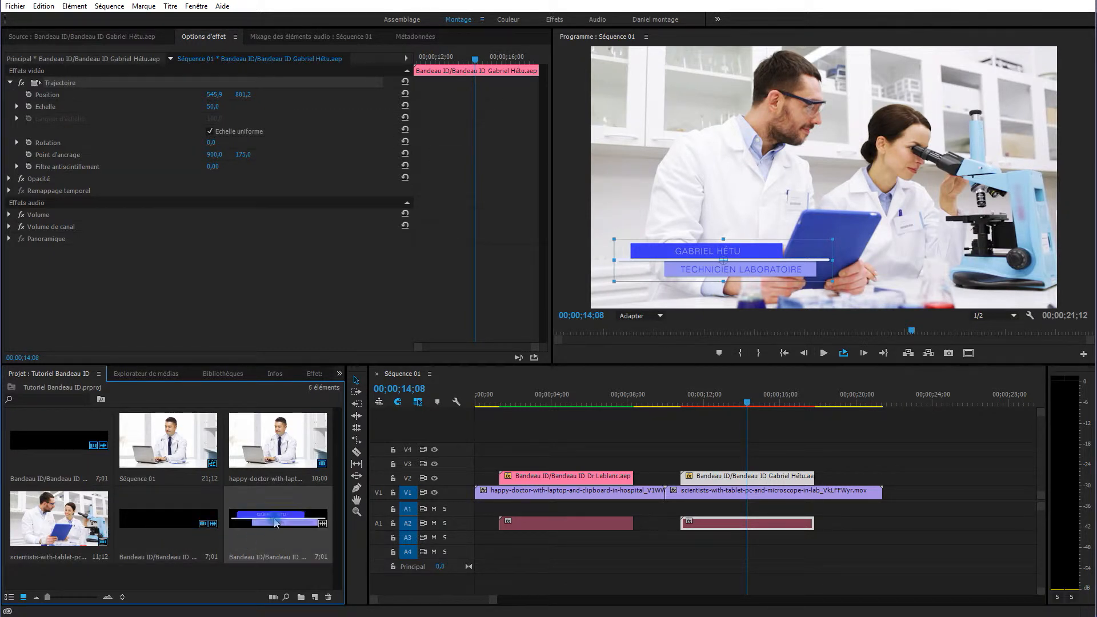
{"action": "key", "text": "ctrl+v"}
{"action": "left_click_drag", "start_coordinate": [274, 522], "coordinate": [872, 402]}
{"action": "left_click", "coordinate": [862, 399]}
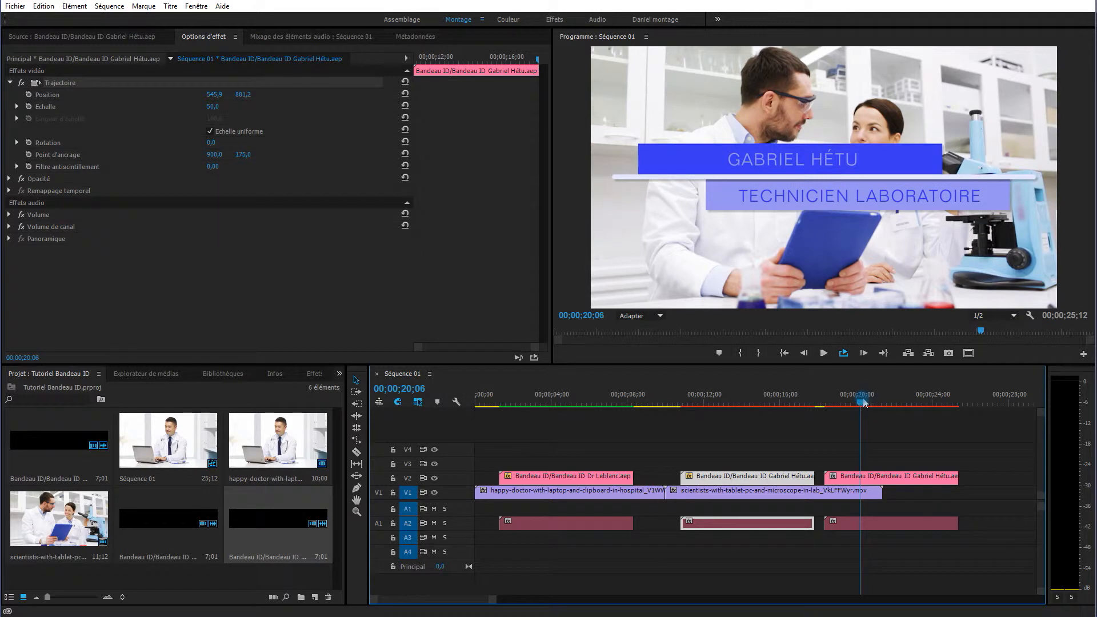
{"action": "left_click", "coordinate": [861, 479]}
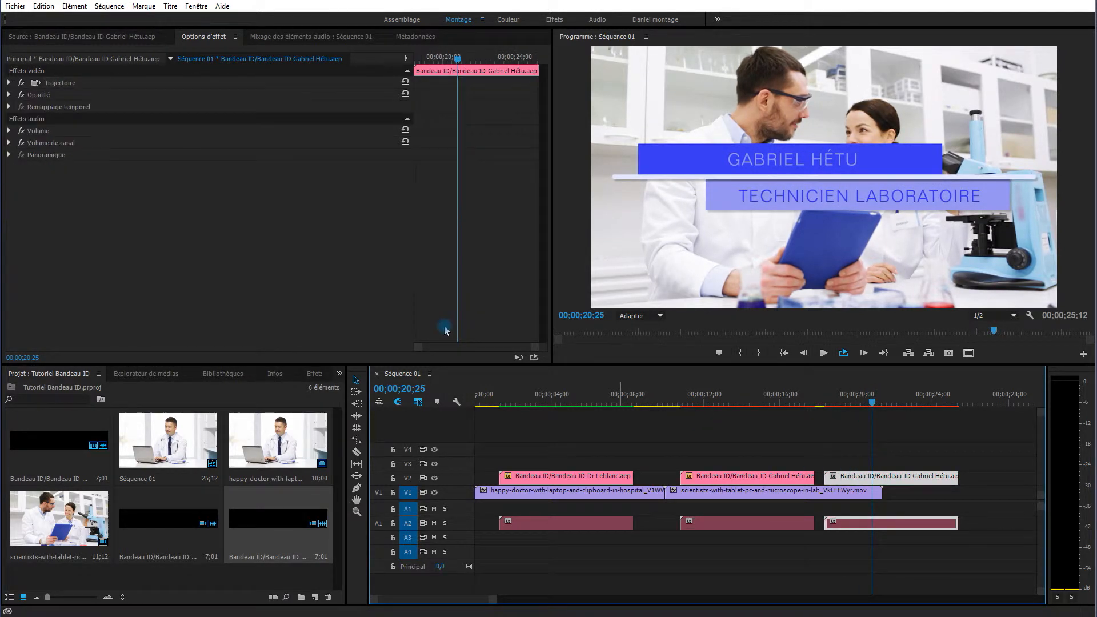
Replace the name with the new person's name and change the title to 'Technicienne laboratoire'.
{"action": "left_click", "coordinate": [50, 59]}
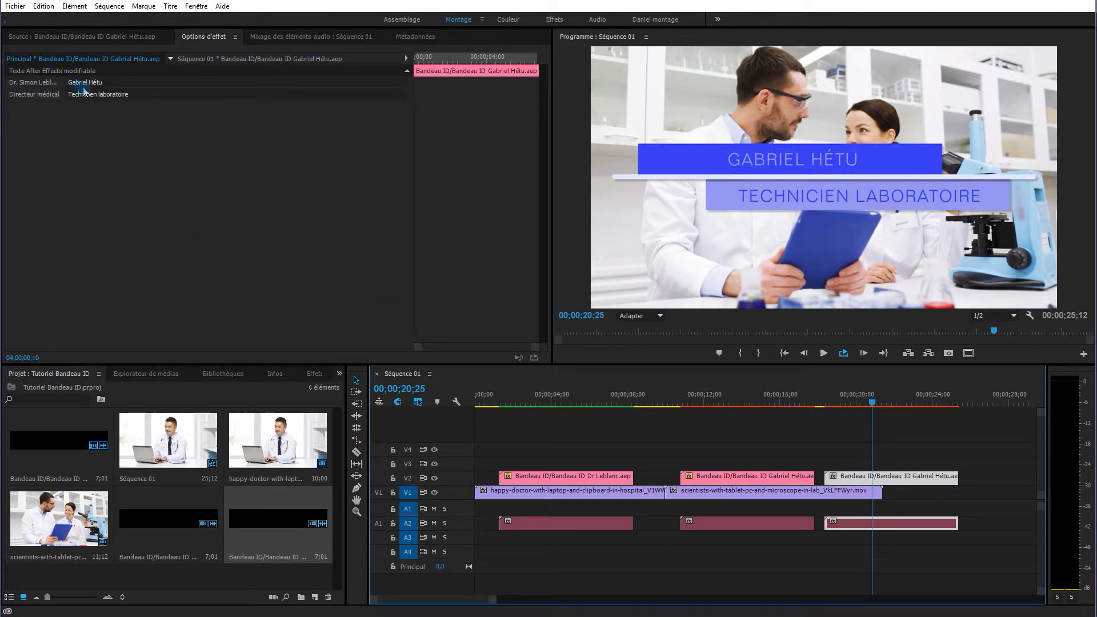
{"action": "left_click", "coordinate": [106, 83]}
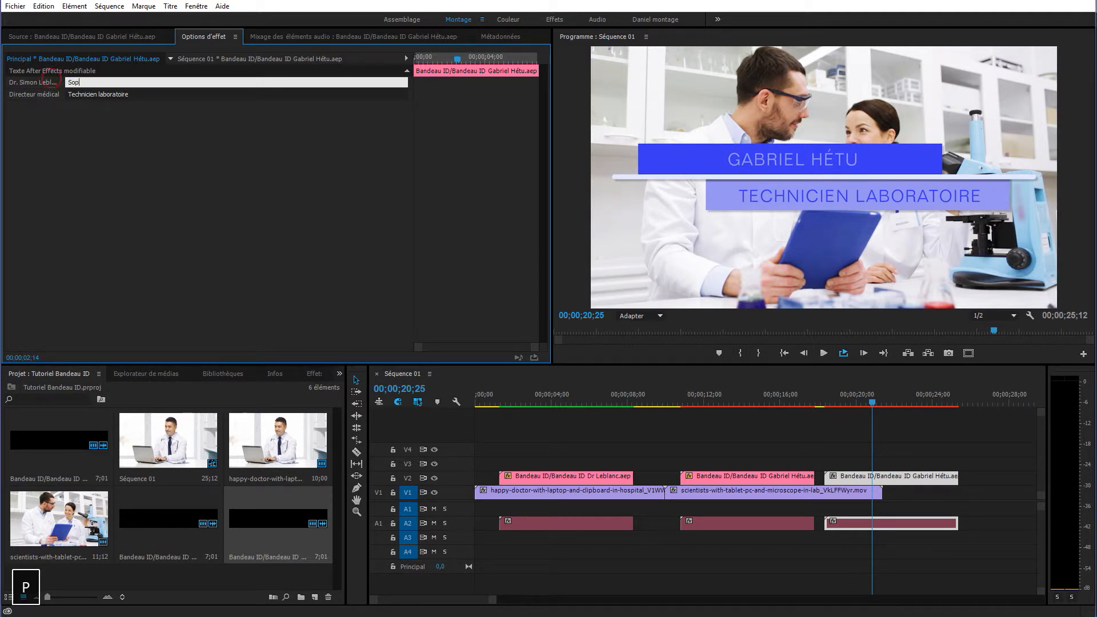
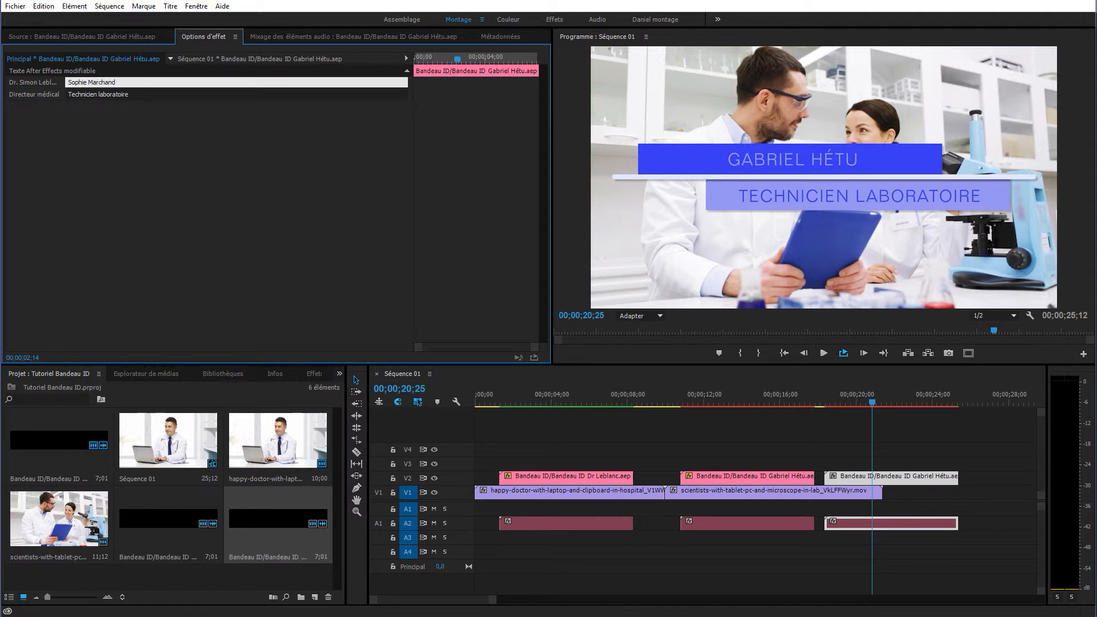
{"action": "key", "text": "Tab"}
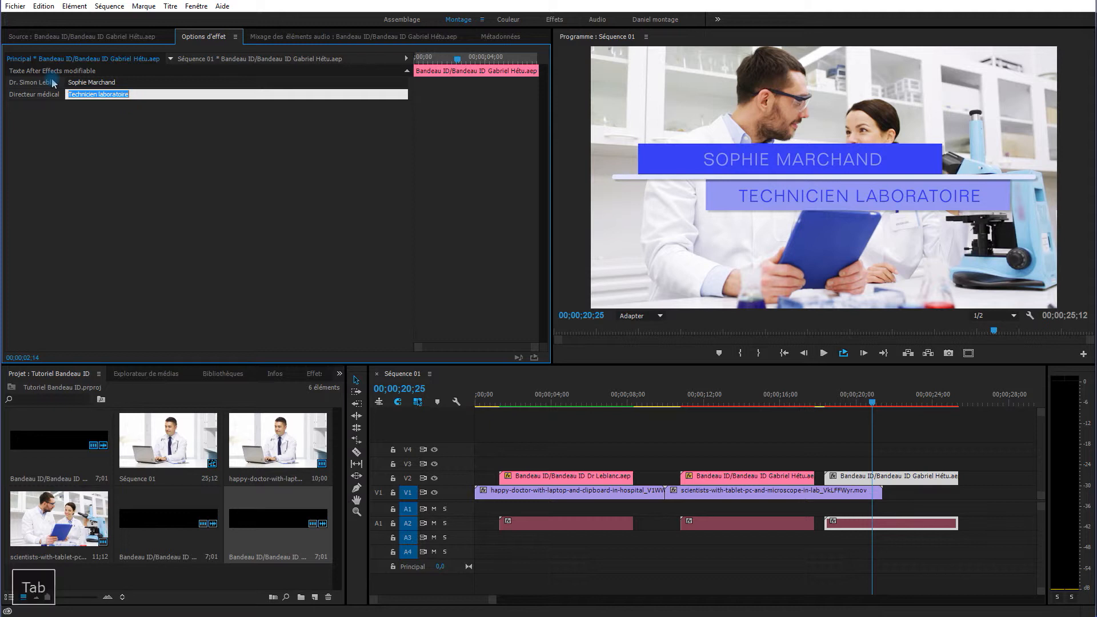
{"action": "key", "text": "End"}
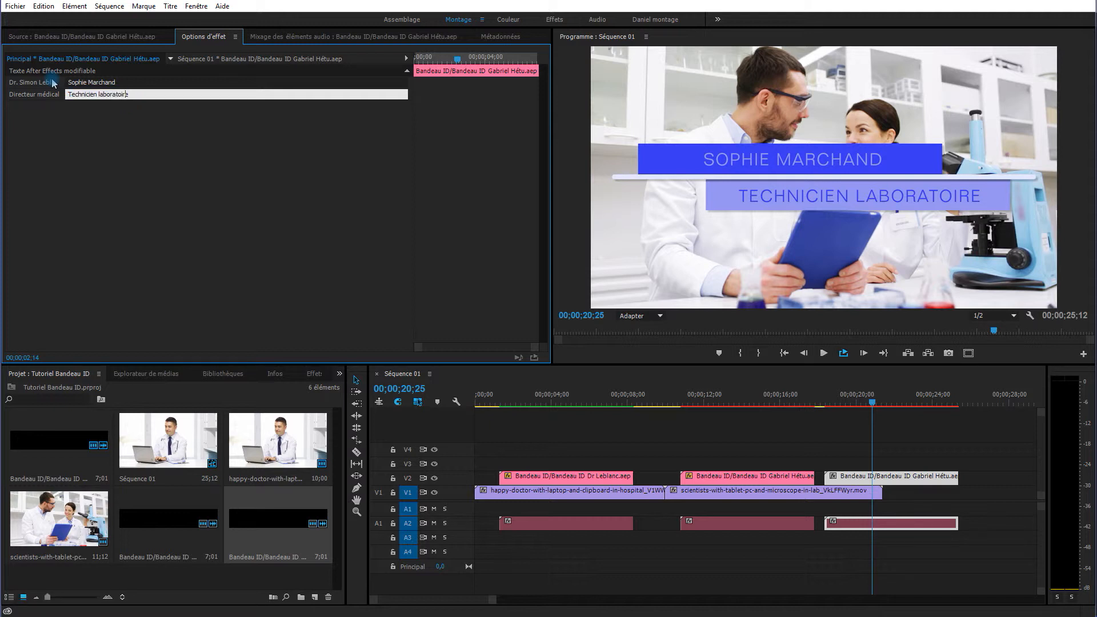
{"action": "key", "text": "Left"}
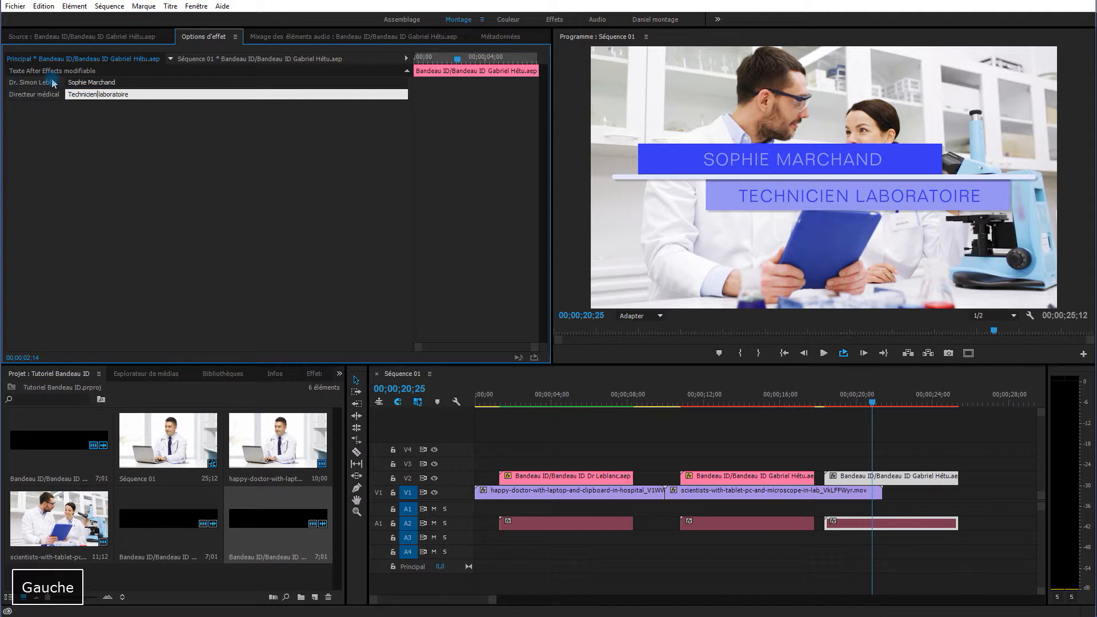
{"action": "type", "text": "ne"}
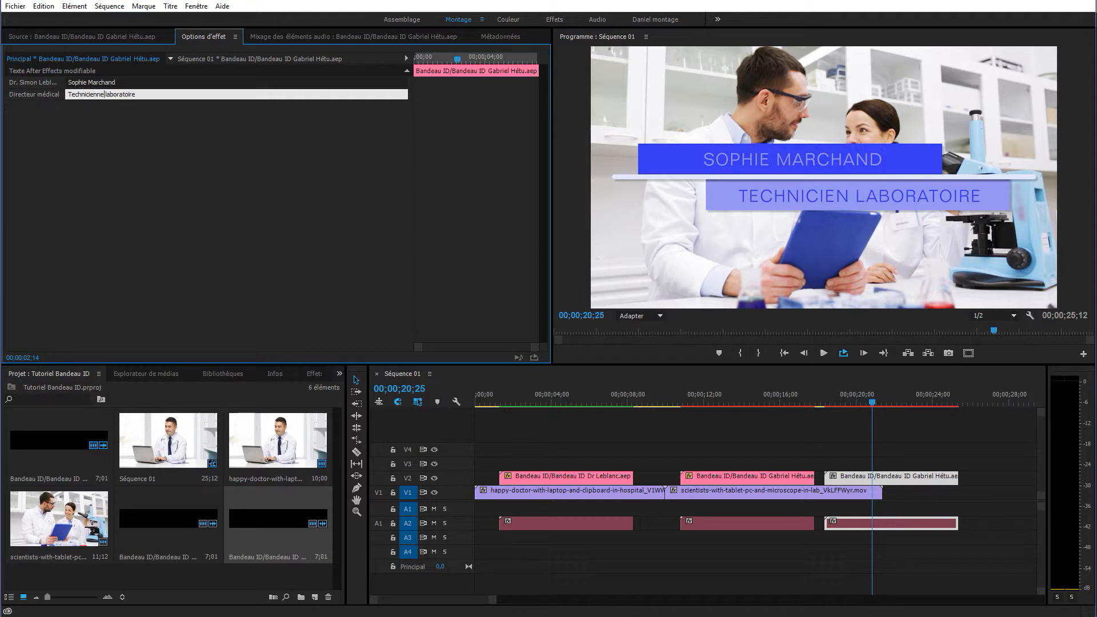
{"action": "left_click", "coordinate": [99, 187]}
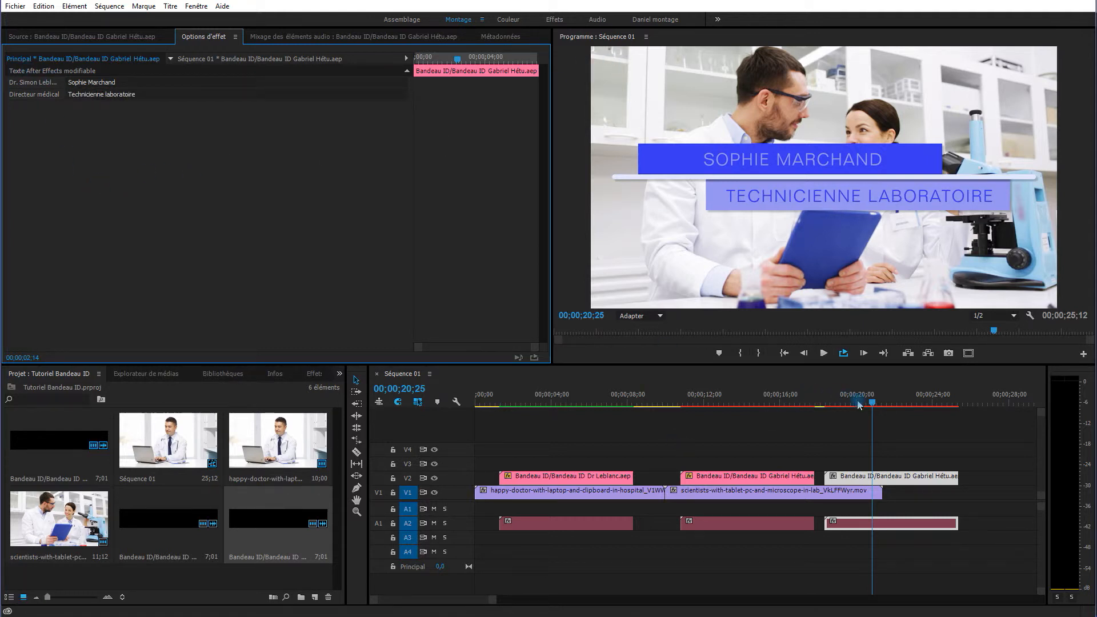
Move the new lower-third to V3, starting earlier, and set the playhead to 00;00;15;19.
{"action": "left_click", "coordinate": [881, 479]}
{"action": "left_click_drag", "start_coordinate": [881, 482], "coordinate": [880, 465]}
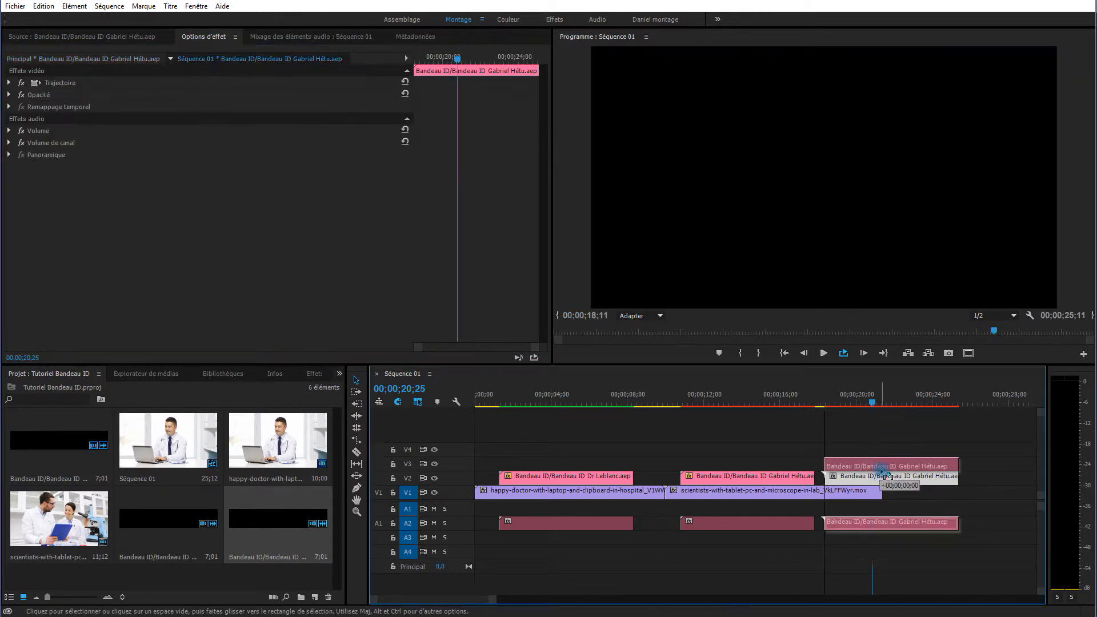
{"action": "left_click_drag", "start_coordinate": [873, 529], "coordinate": [873, 539]}
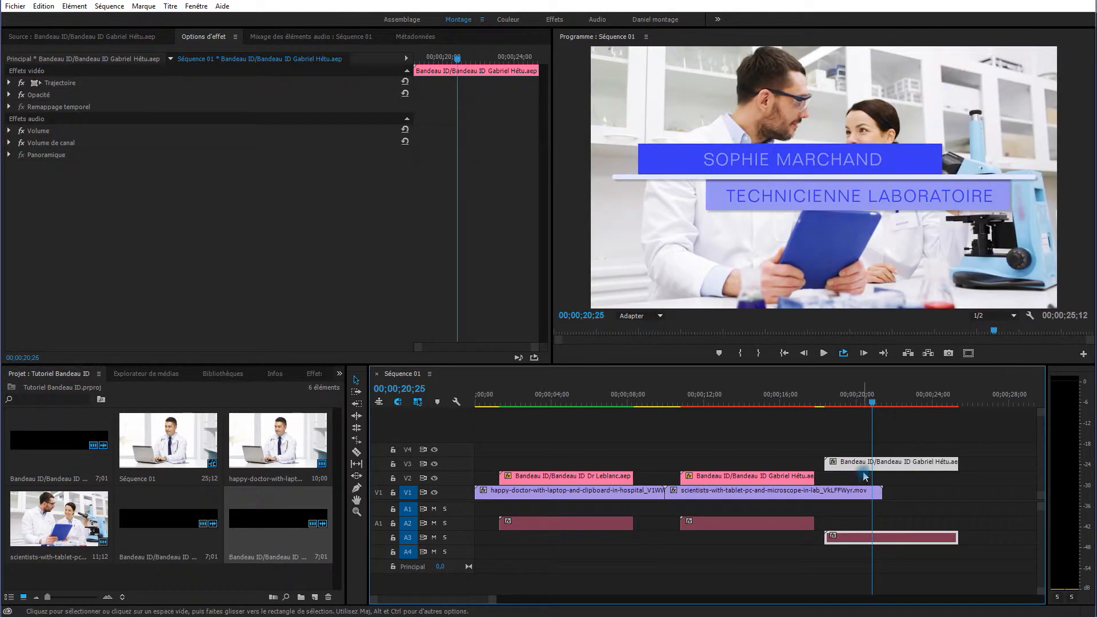
{"action": "left_click_drag", "start_coordinate": [863, 464], "coordinate": [760, 466]}
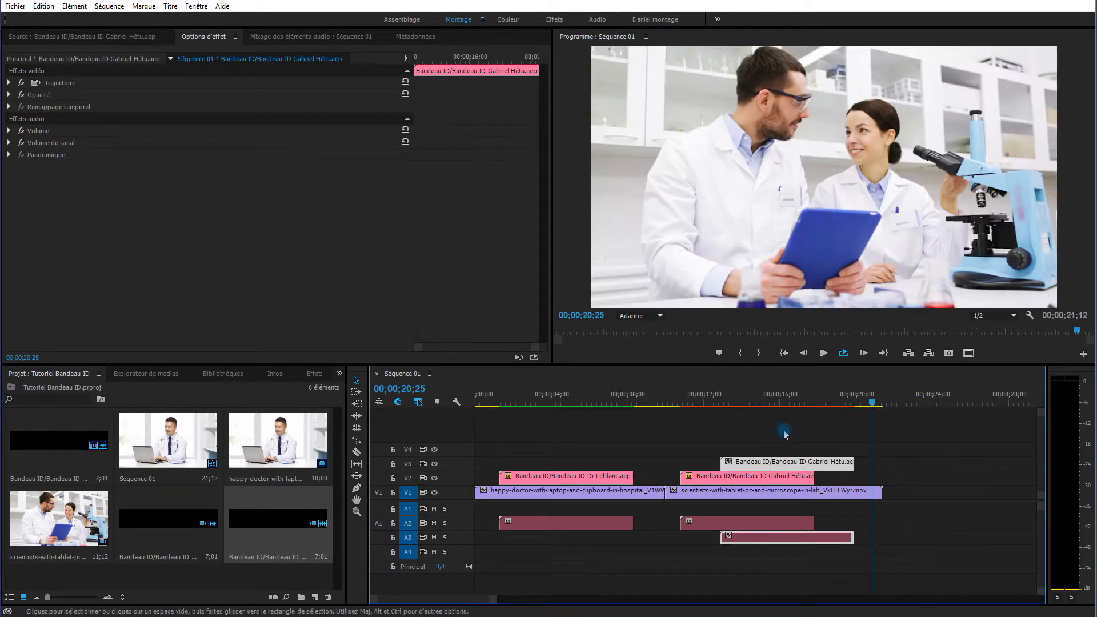
{"action": "left_click", "coordinate": [778, 402]}
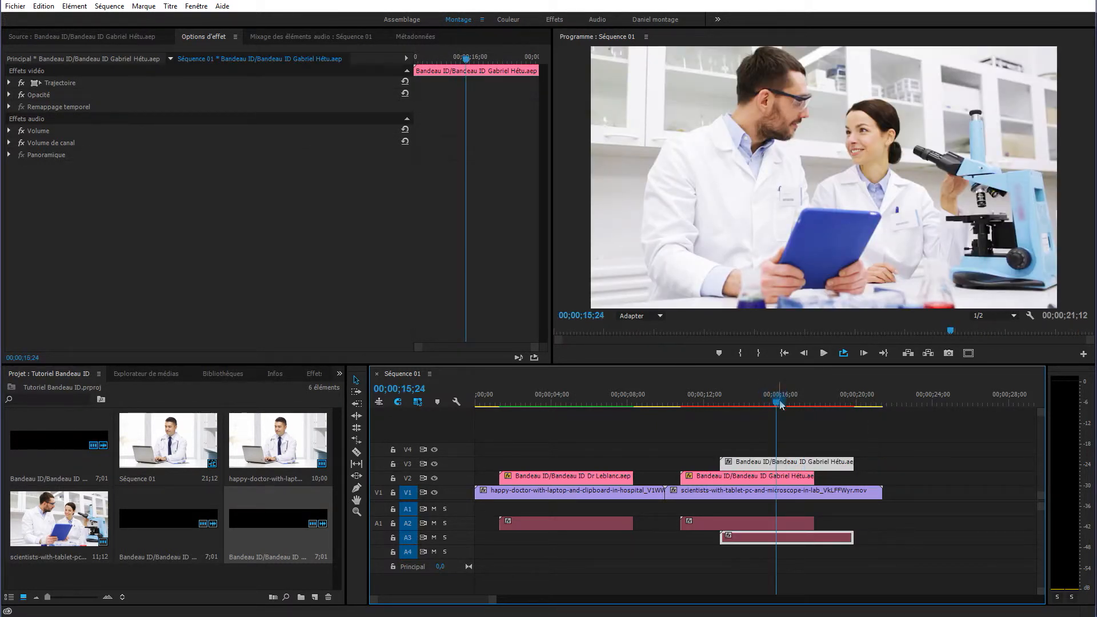
{"action": "left_click_drag", "start_coordinate": [776, 407], "coordinate": [773, 406]}
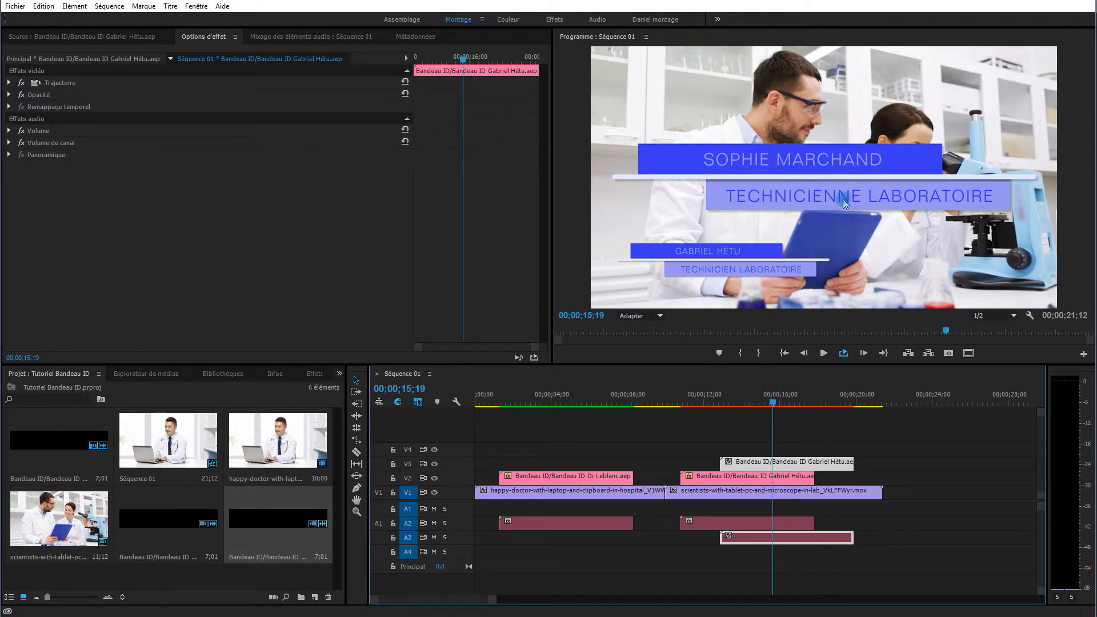
Set the new lower-third's Trajectoire Echelle to 50.
{"action": "left_click", "coordinate": [9, 82]}
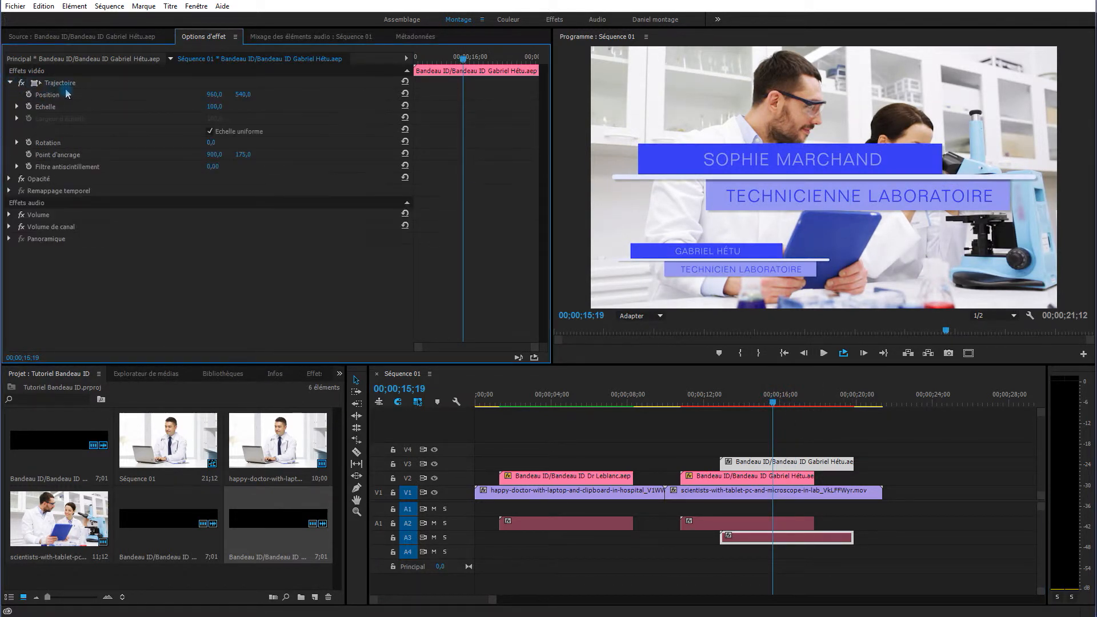
{"action": "left_click", "coordinate": [215, 108]}
{"action": "type", "text": "50"}
{"action": "key", "text": "Return"}
Drag the title to the lower right of the frame, ending at position 1461,2 / 803,5.
{"action": "left_click", "coordinate": [83, 82]}
{"action": "key", "text": "Return"}
{"action": "left_click_drag", "start_coordinate": [863, 174], "coordinate": [974, 254]}
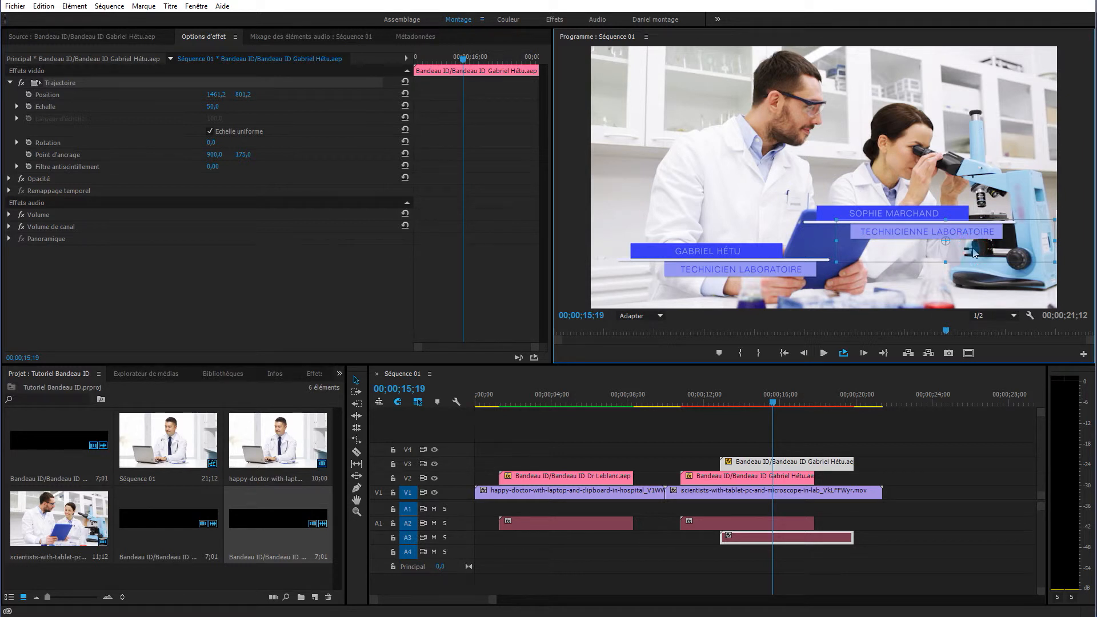
{"action": "left_click_drag", "start_coordinate": [975, 254], "coordinate": [974, 255]}
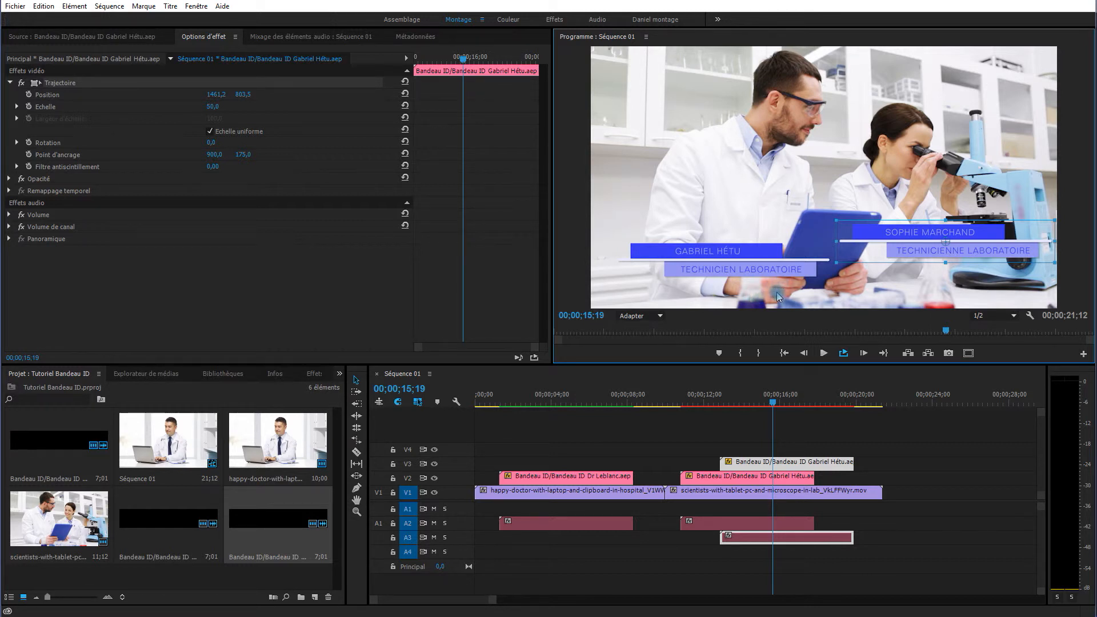
{"action": "left_click", "coordinate": [316, 315]}
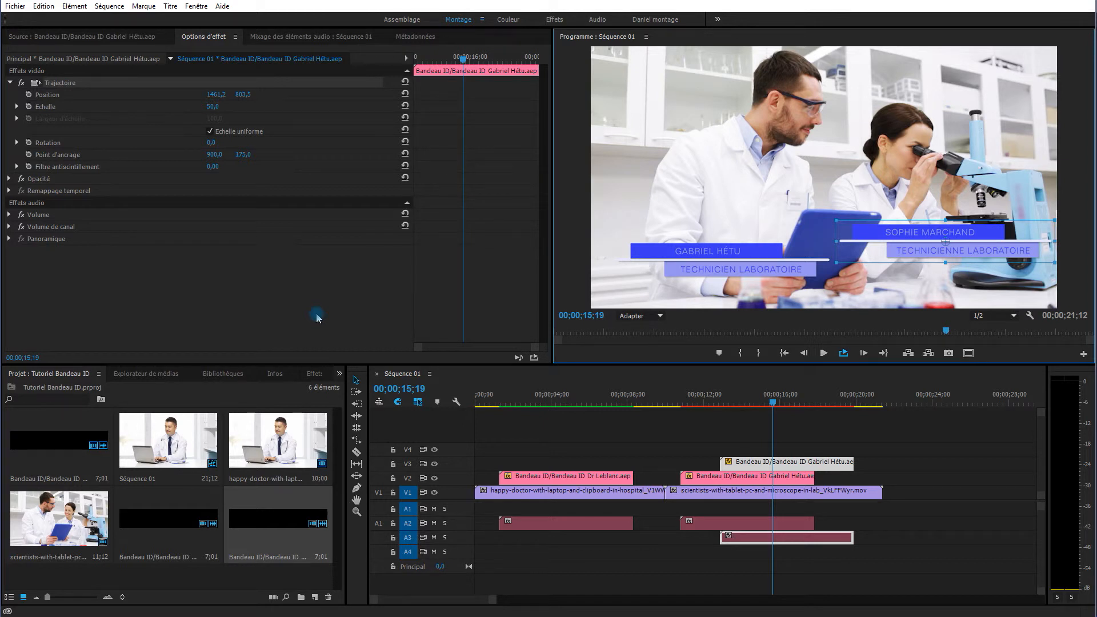